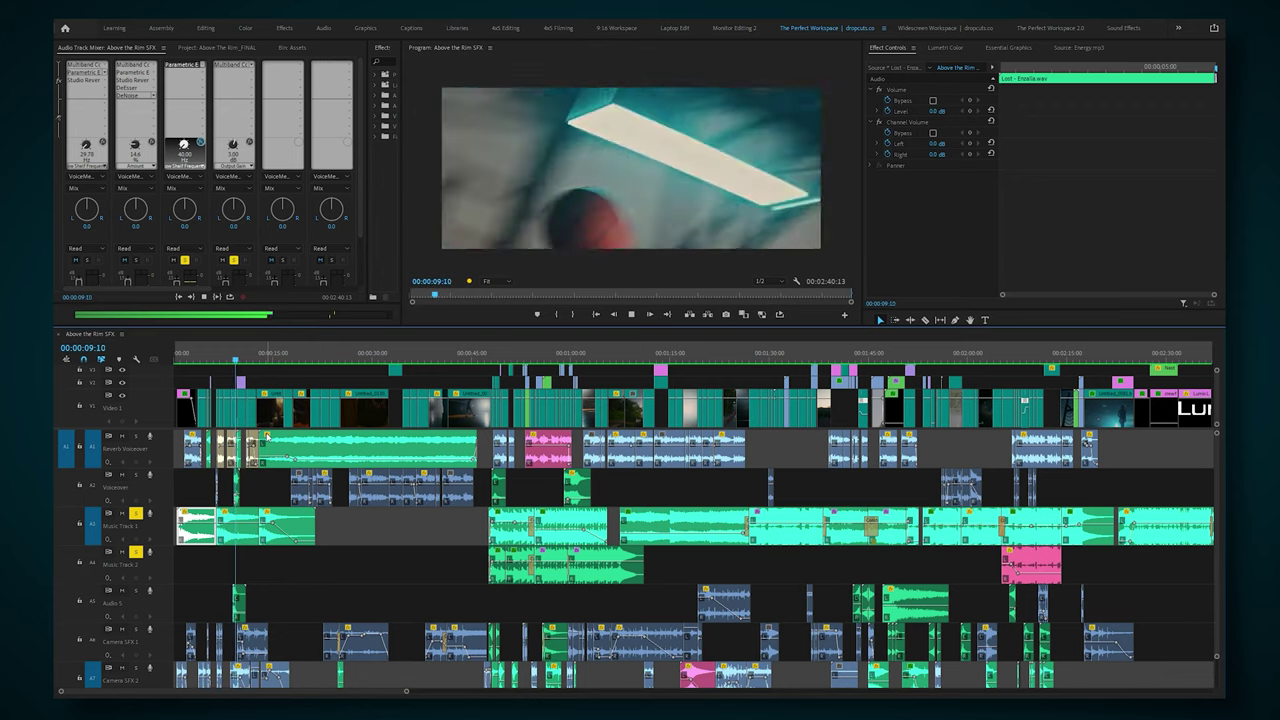
Step: Mute the A1 Reverb Voiceover track and play the film from the start
{"action": "left_click", "coordinate": [254, 364]}
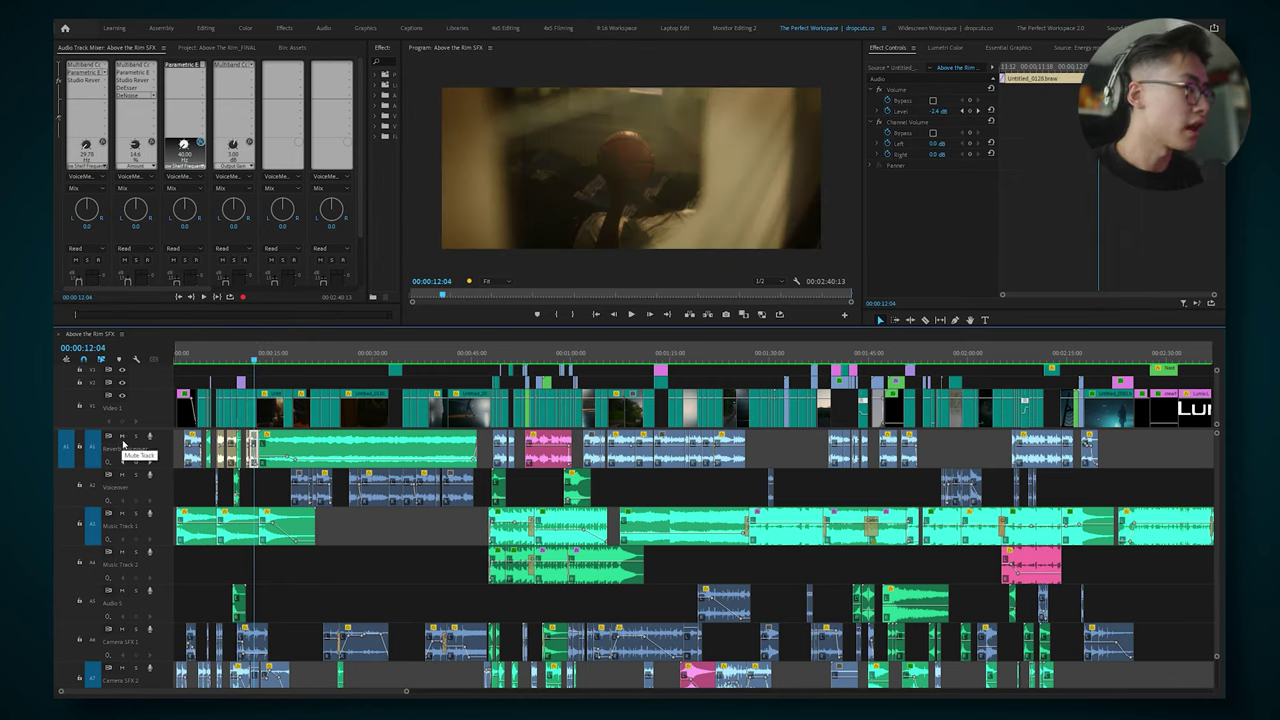
{"action": "left_click", "coordinate": [121, 437]}
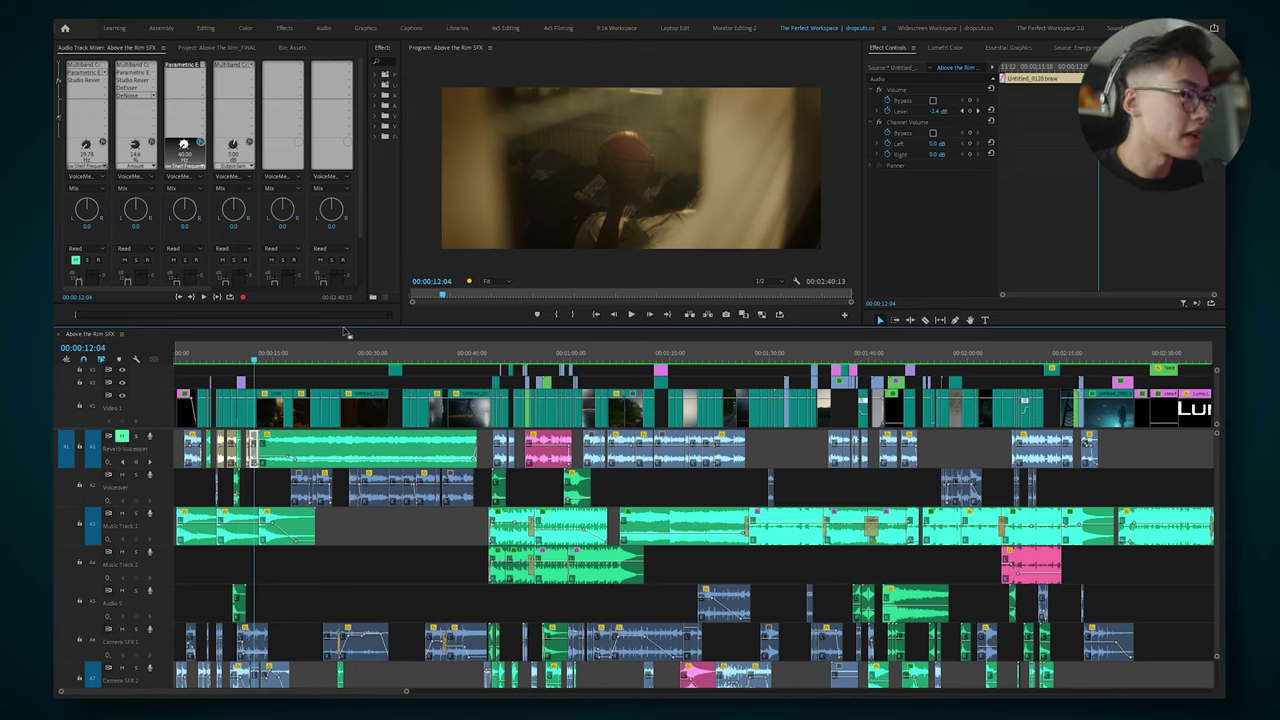
{"action": "key", "text": "Home"}
{"action": "key", "text": "space"}
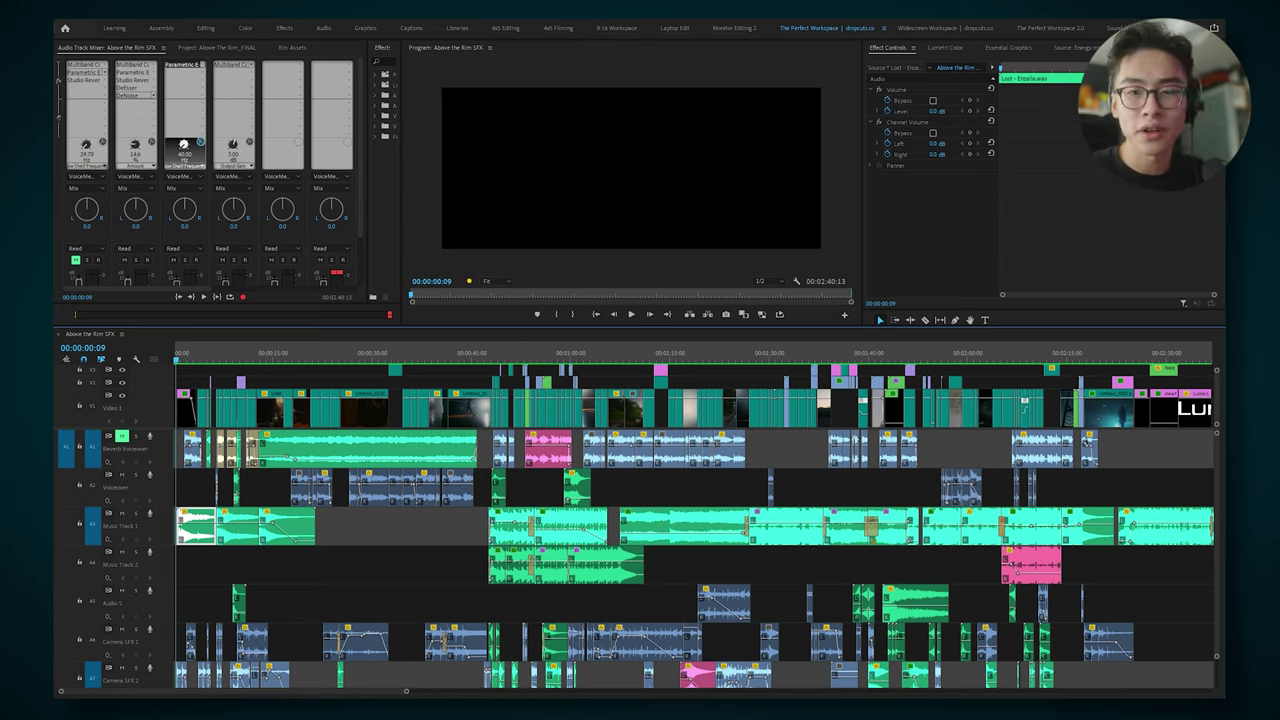
Step: Zoom in on the opening clips and preview playback from about 6 seconds
{"action": "key", "text": "="}
{"action": "left_click", "coordinate": [414, 356]}
{"action": "key", "text": "space"}
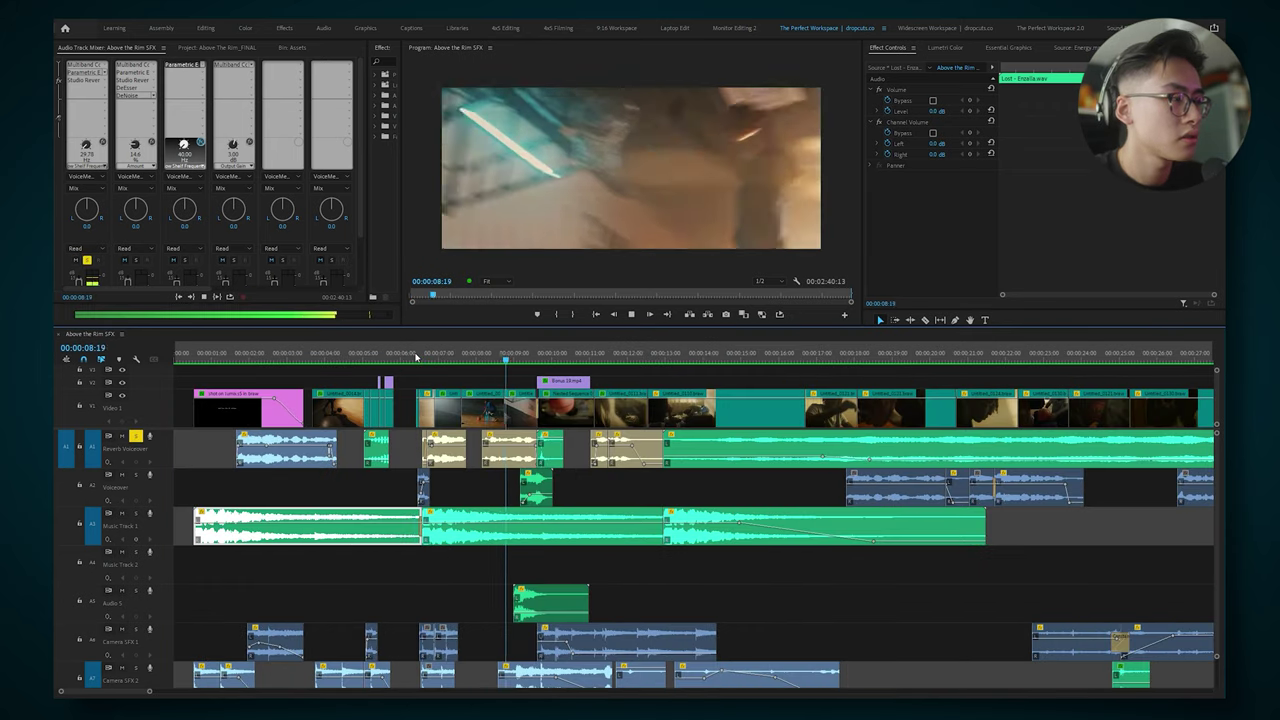
{"action": "key", "text": "space"}
Step: Slide the 9-second voiceover clip flush against the previous clip and replay that section
{"action": "left_click", "coordinate": [502, 461]}
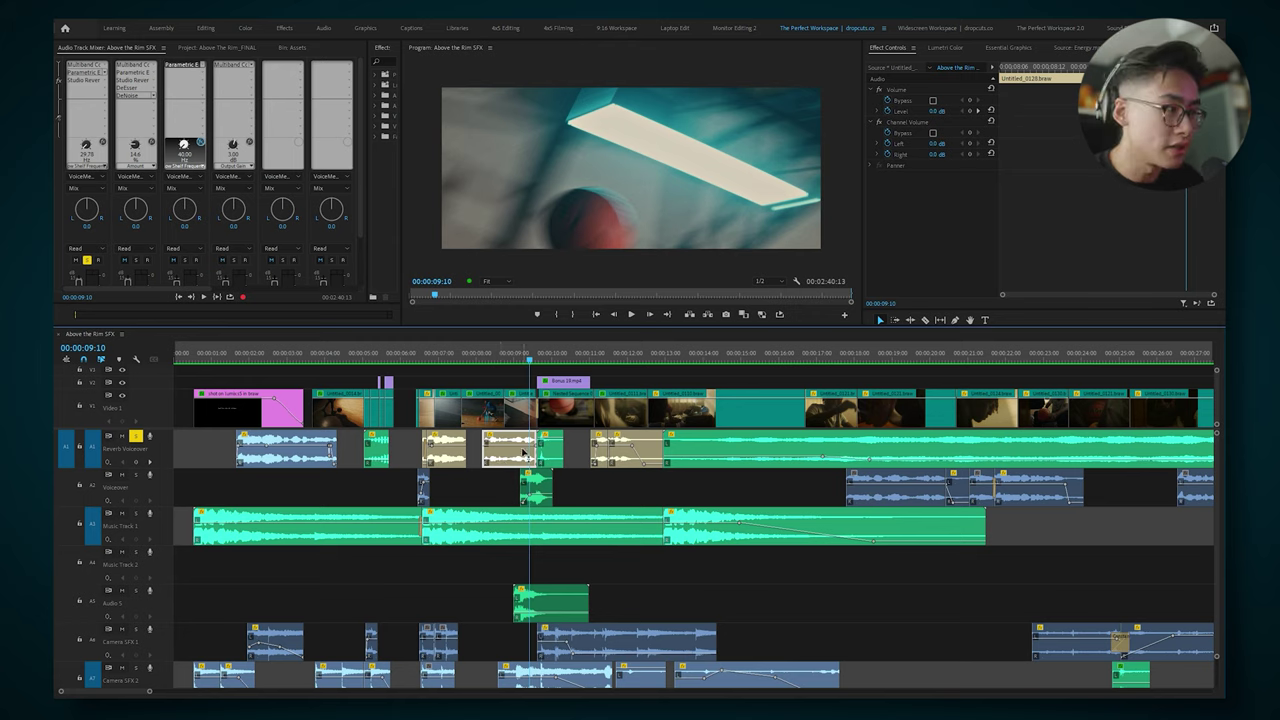
{"action": "left_click_drag", "start_coordinate": [507, 458], "coordinate": [490, 458]}
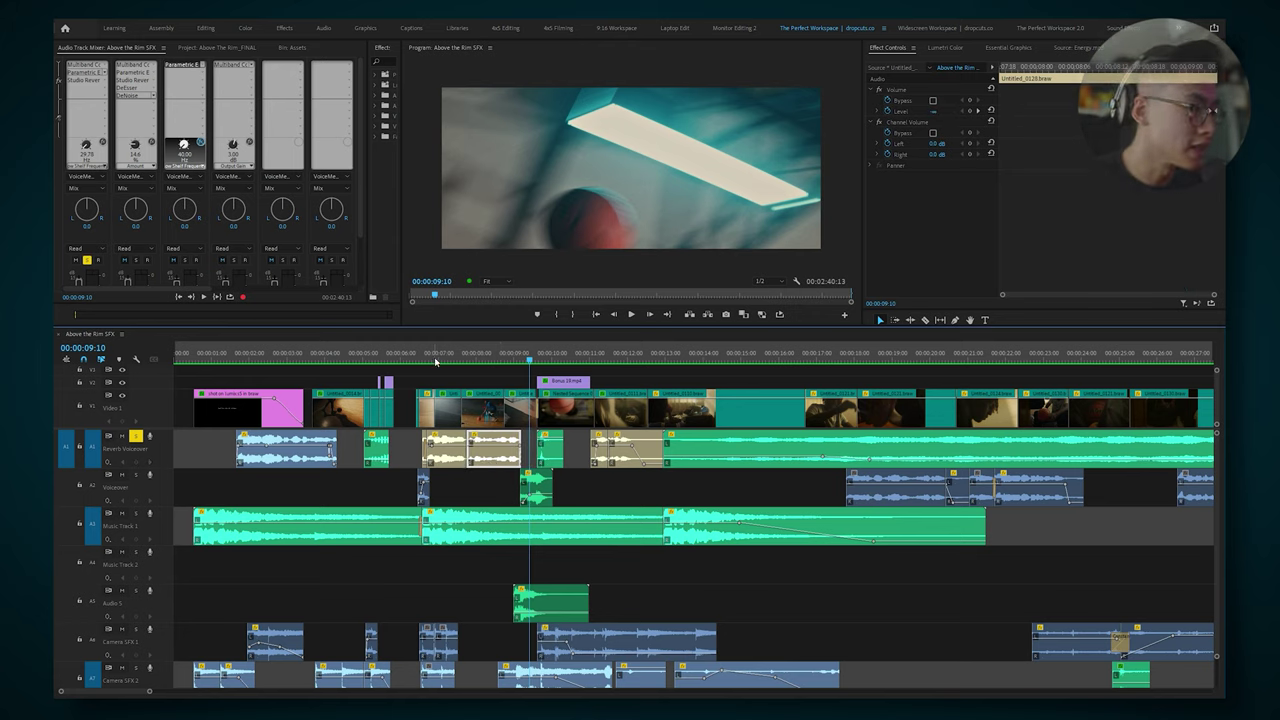
{"action": "left_click", "coordinate": [435, 360]}
{"action": "key", "text": "space"}
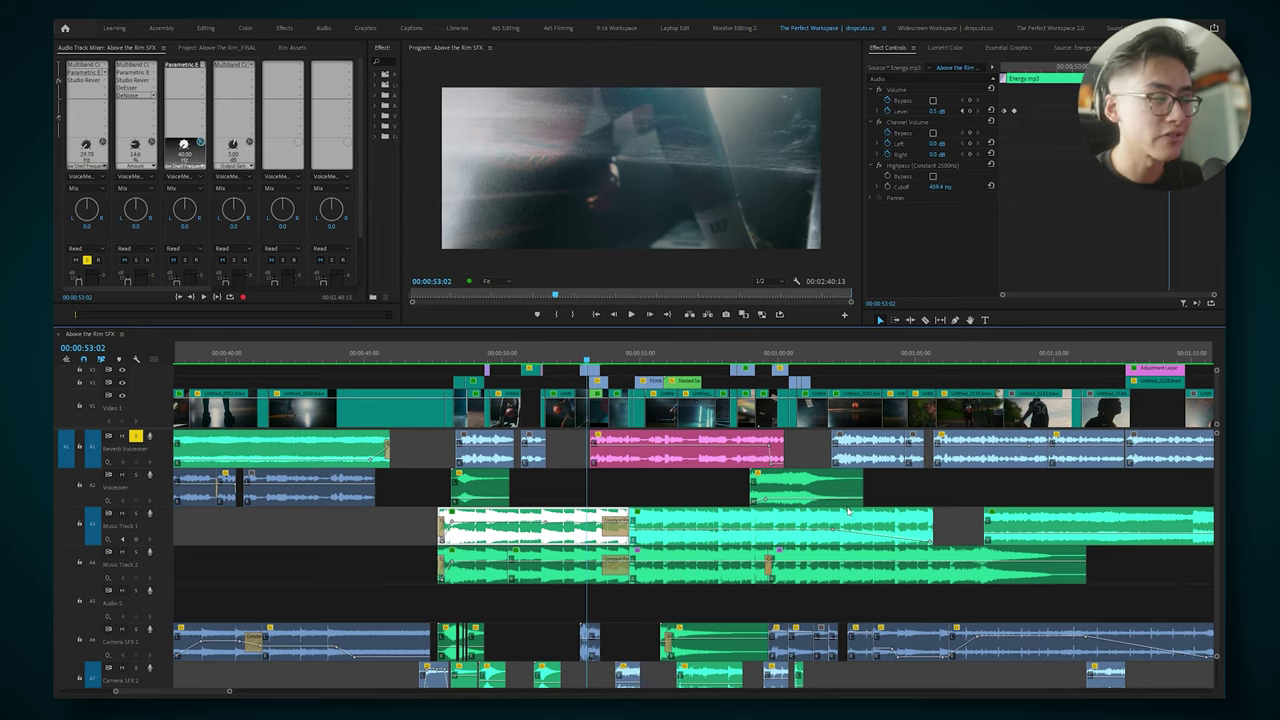
Step: Replay the 53–60 s music ducking section several times, stopping on the Energy.mp3 clip
{"action": "key", "text": "space"}
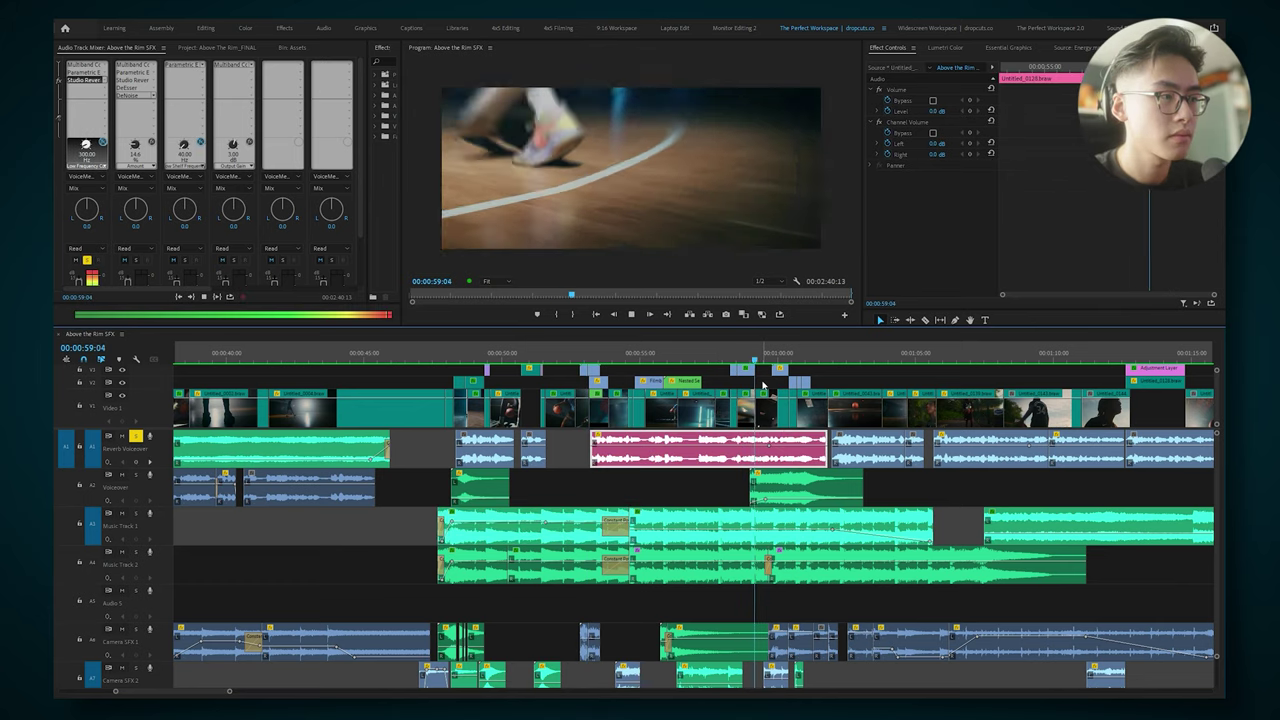
{"action": "key", "text": "space"}
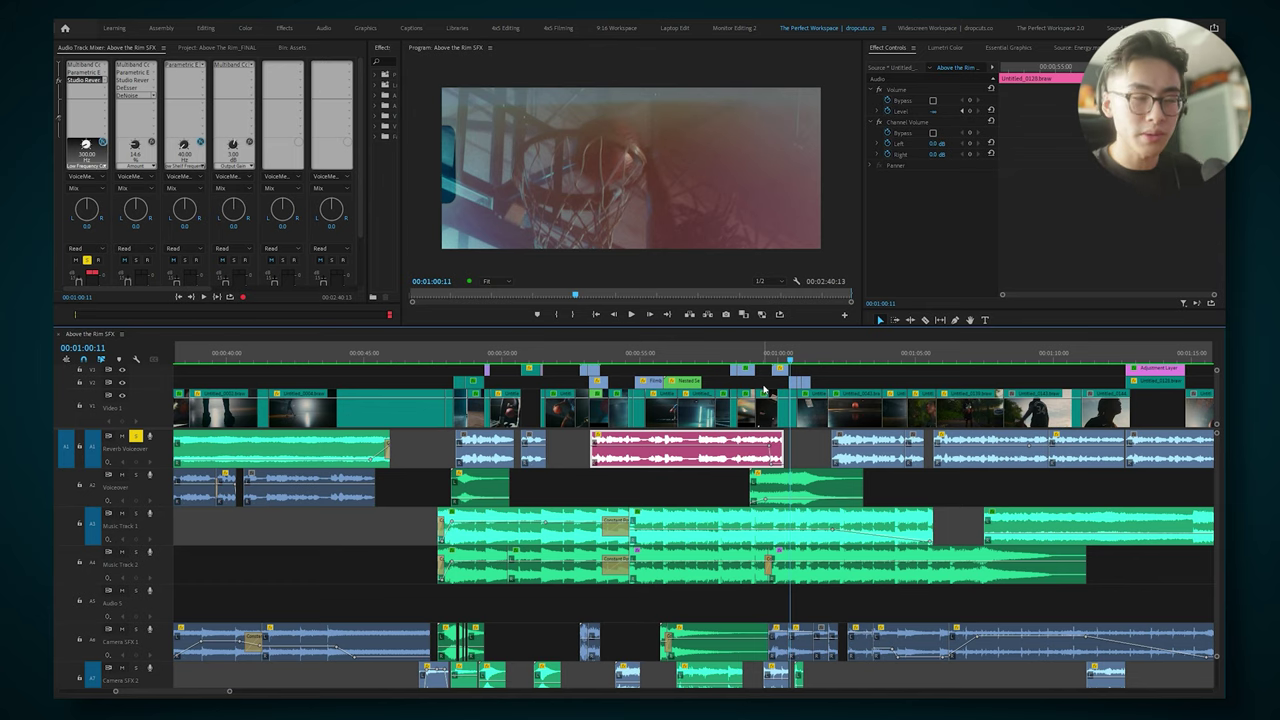
{"action": "left_click", "coordinate": [749, 359]}
{"action": "key", "text": "space"}
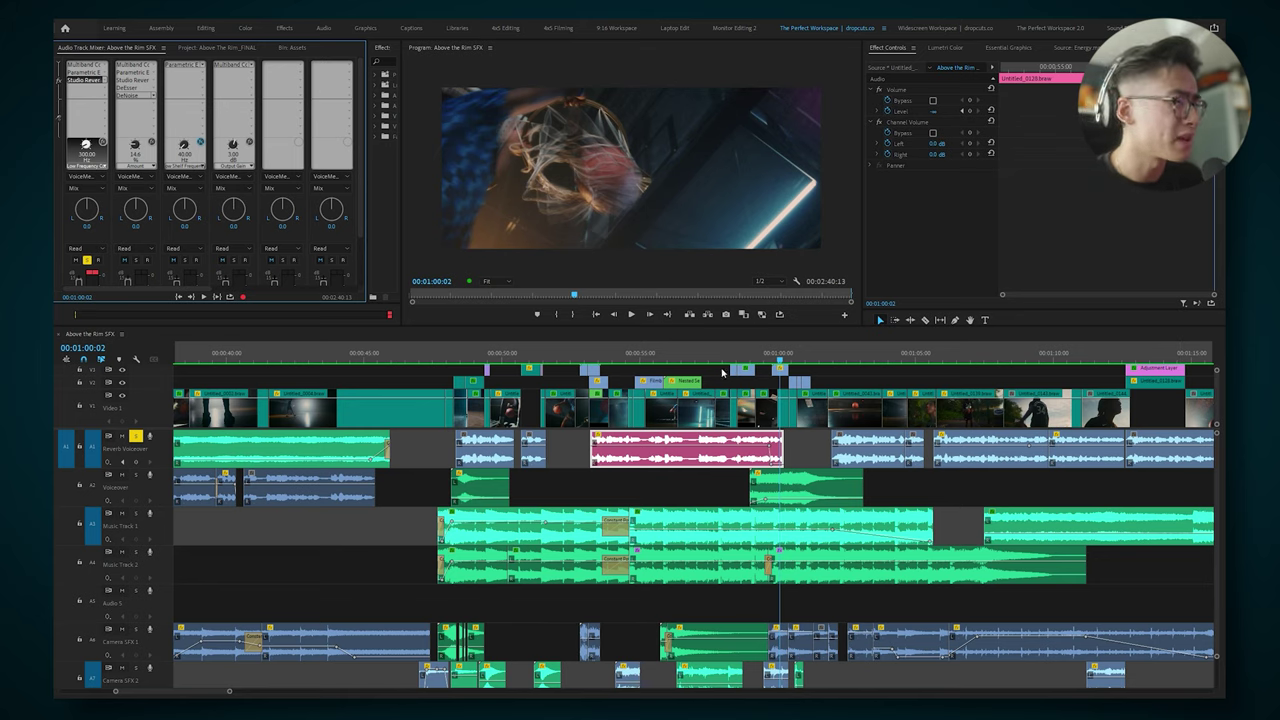
{"action": "left_click", "coordinate": [701, 358]}
{"action": "key", "text": "space"}
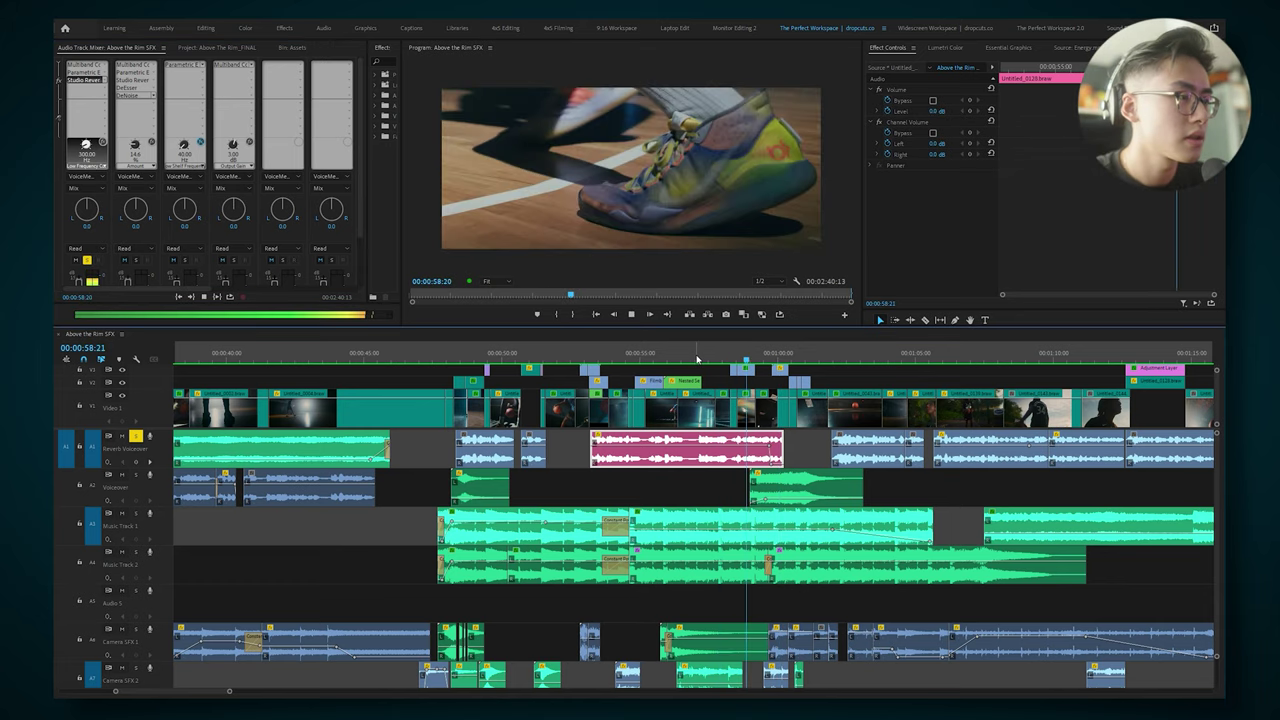
{"action": "left_click", "coordinate": [706, 358]}
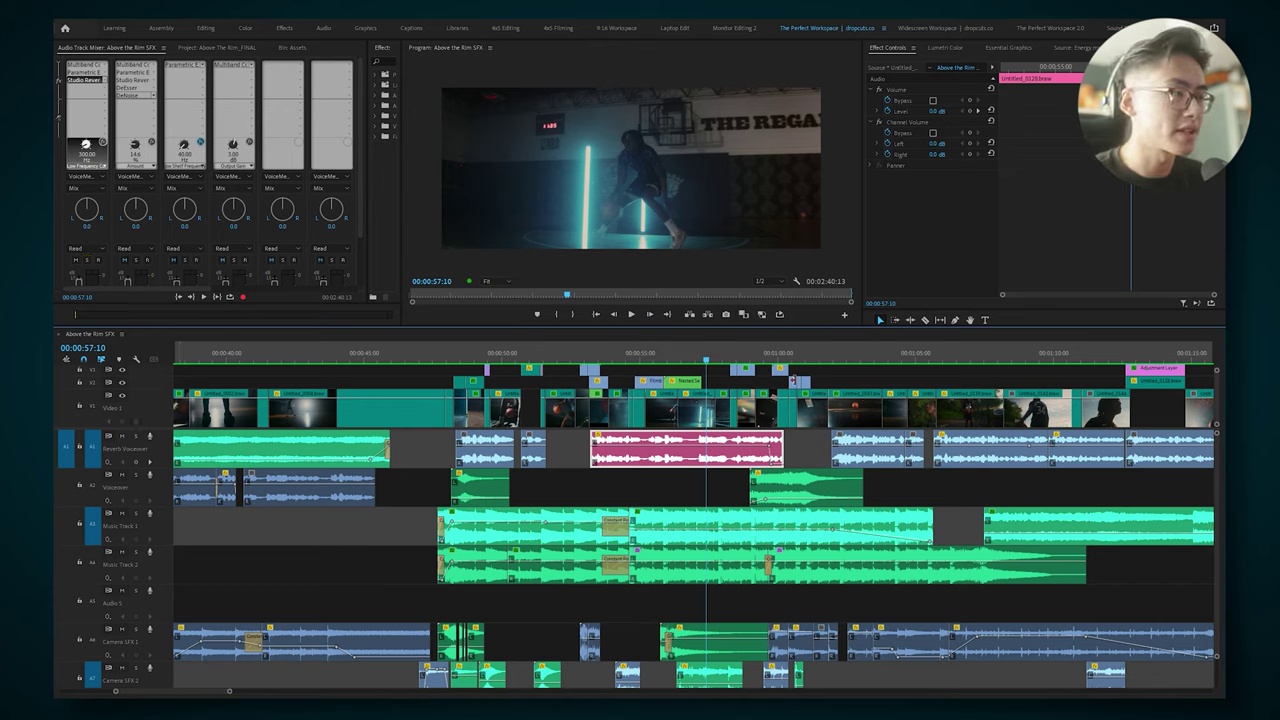
{"action": "key", "text": "space"}
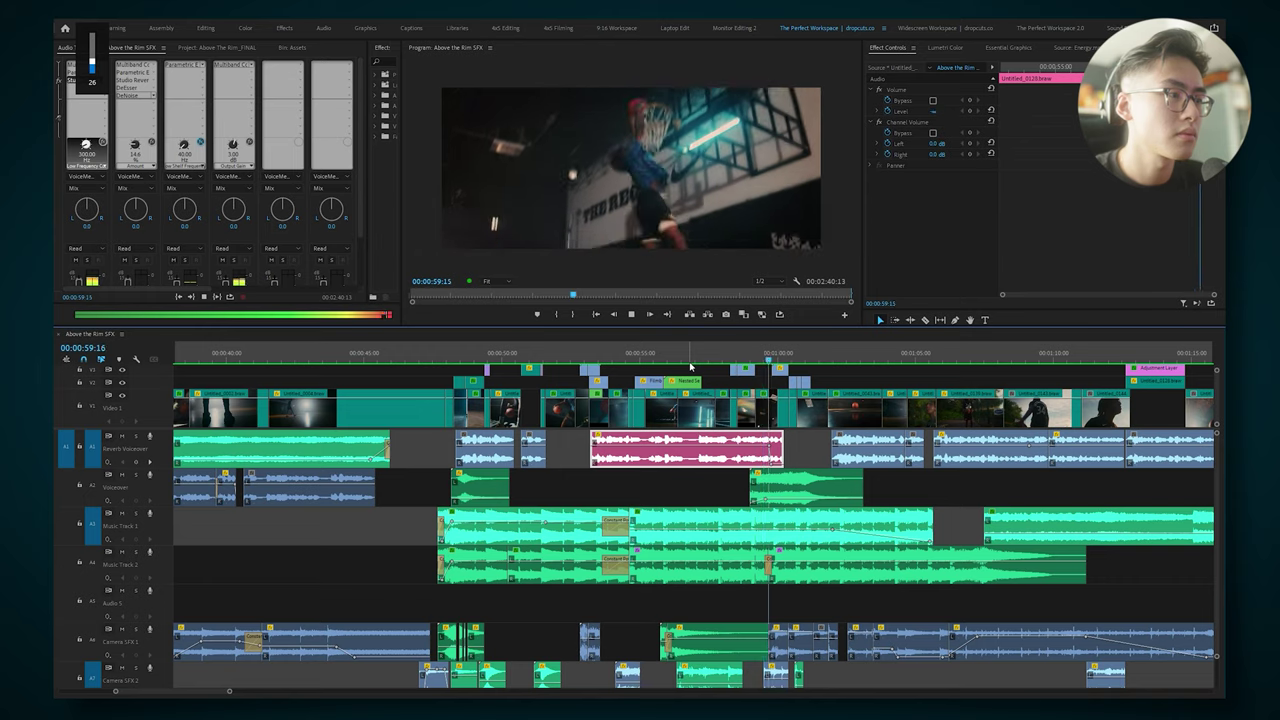
{"action": "key", "text": "space"}
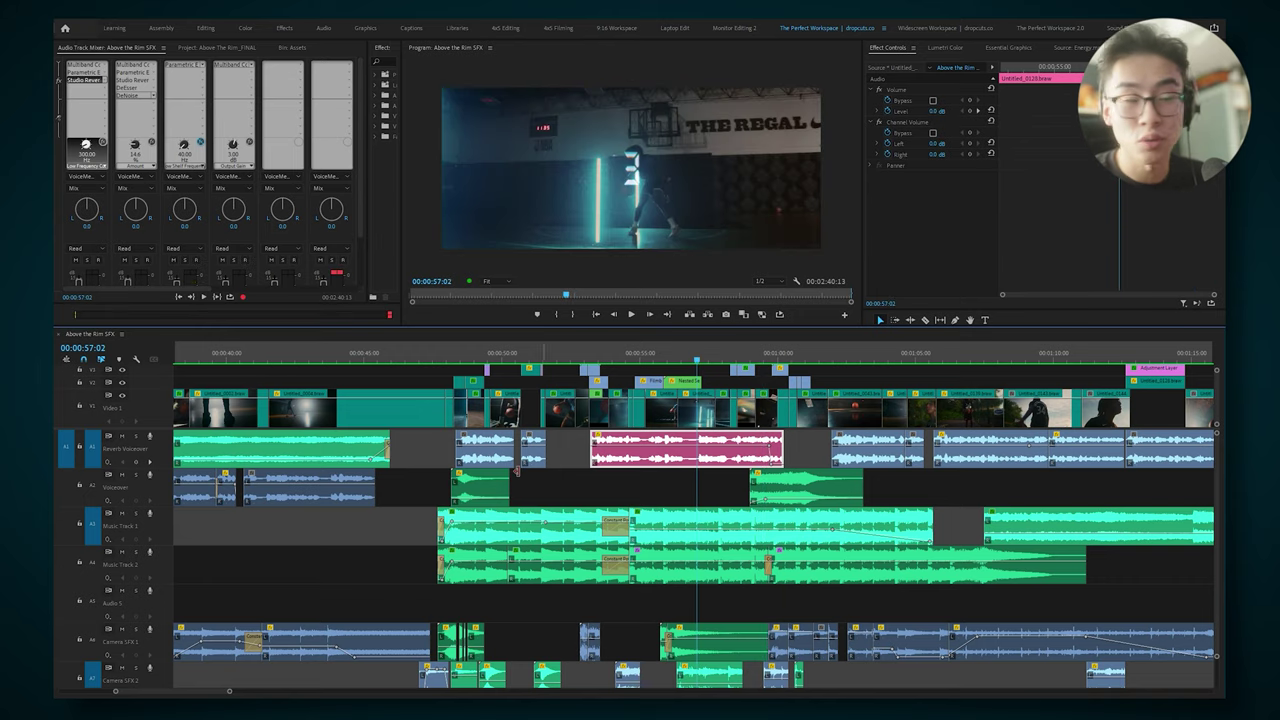
{"action": "key", "text": "space"}
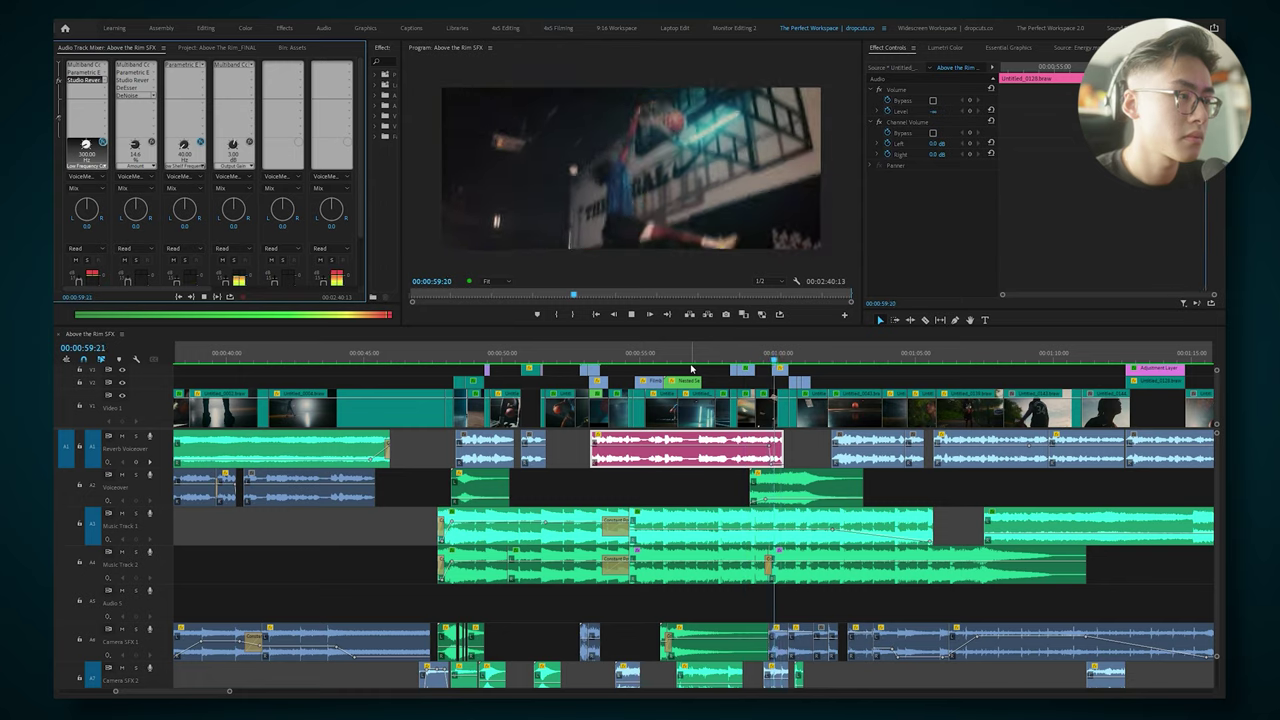
{"action": "key", "text": "d"}
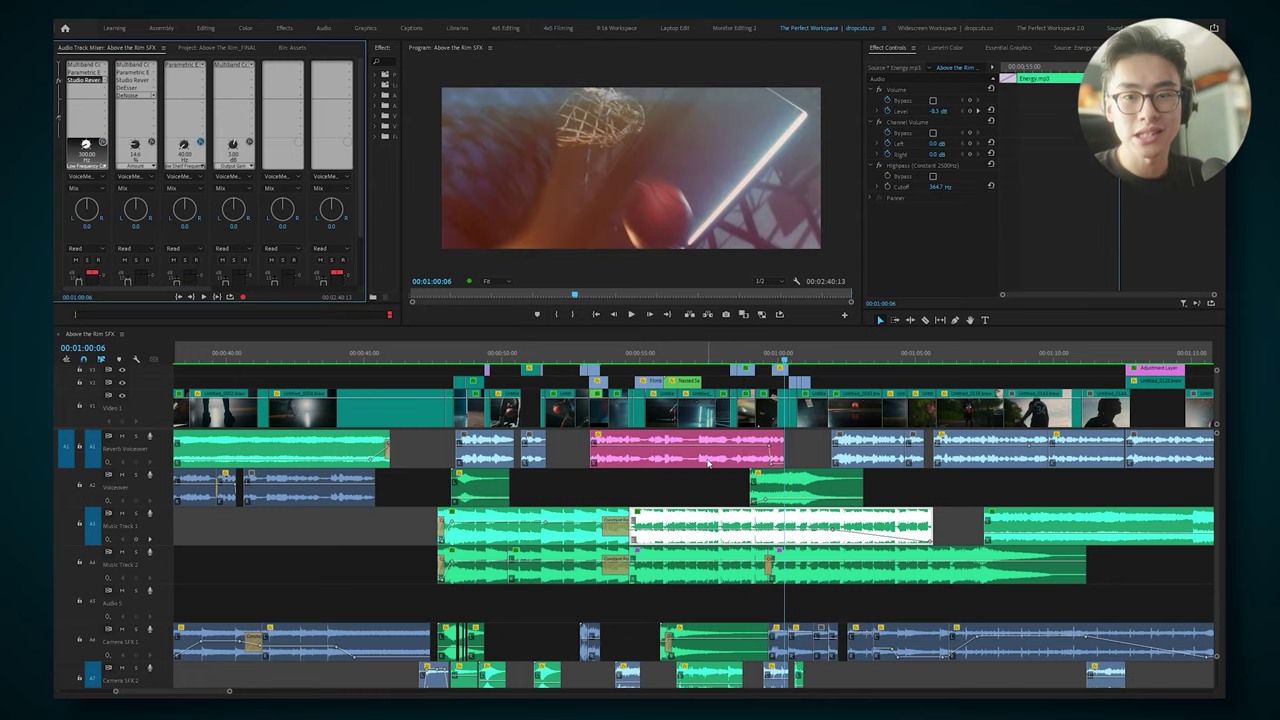
Step: Open the Reverb Voiceover Multiband Compressor, keep its Broadcast preset, and close the editor
{"action": "left_click", "coordinate": [686, 460]}
{"action": "double_click", "coordinate": [87, 64]}
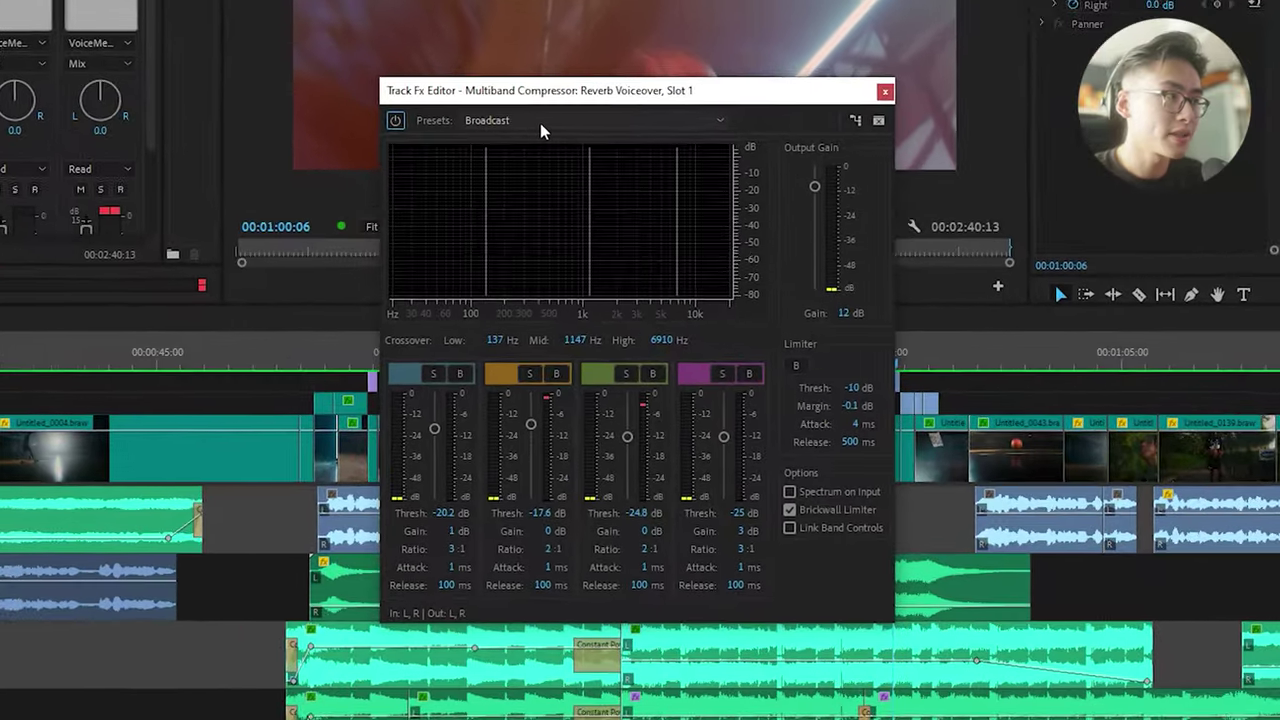
{"action": "left_click", "coordinate": [540, 124]}
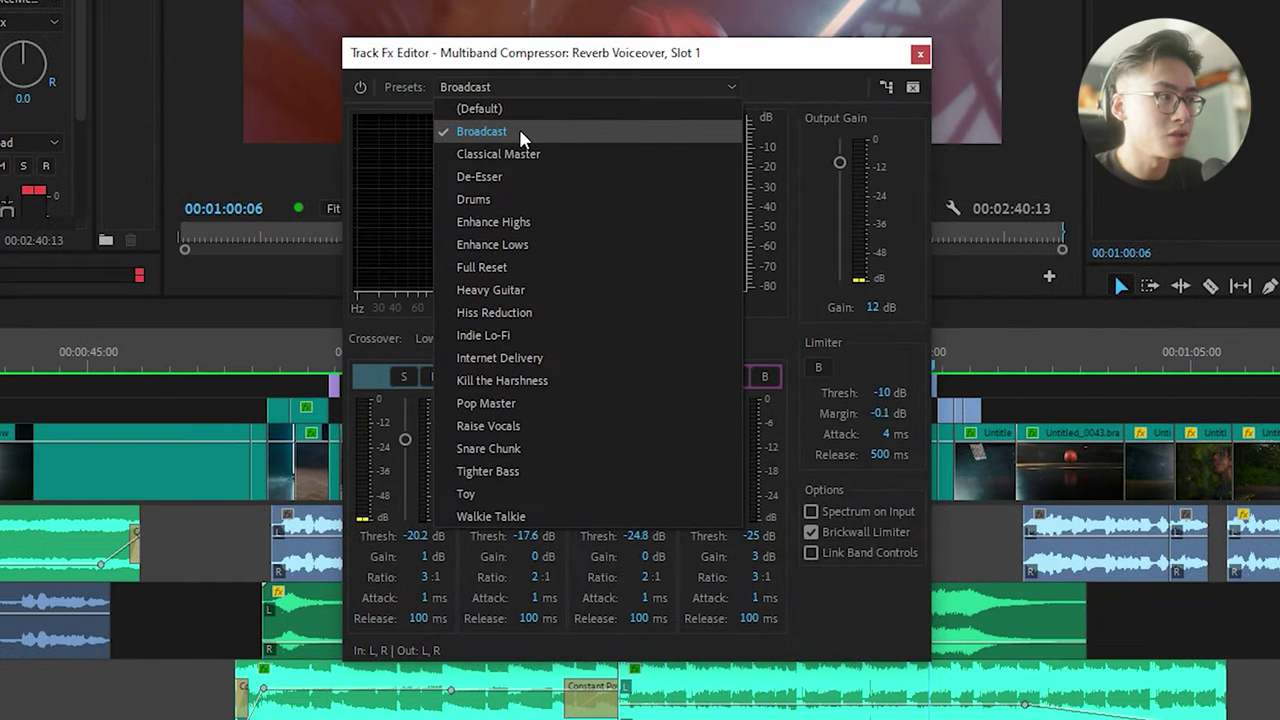
{"action": "left_click", "coordinate": [522, 135]}
{"action": "key", "text": "Escape"}
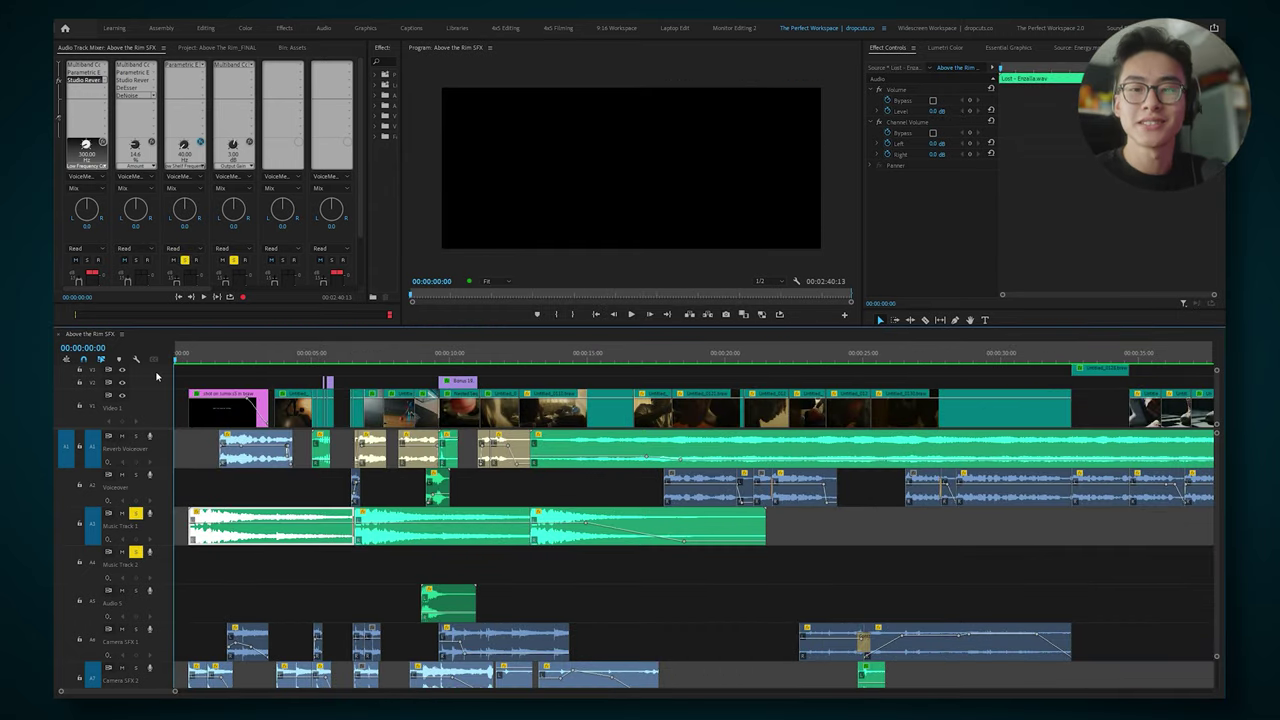
Step: Select the music clip and play the film's opening from the start
{"action": "left_click", "coordinate": [463, 525]}
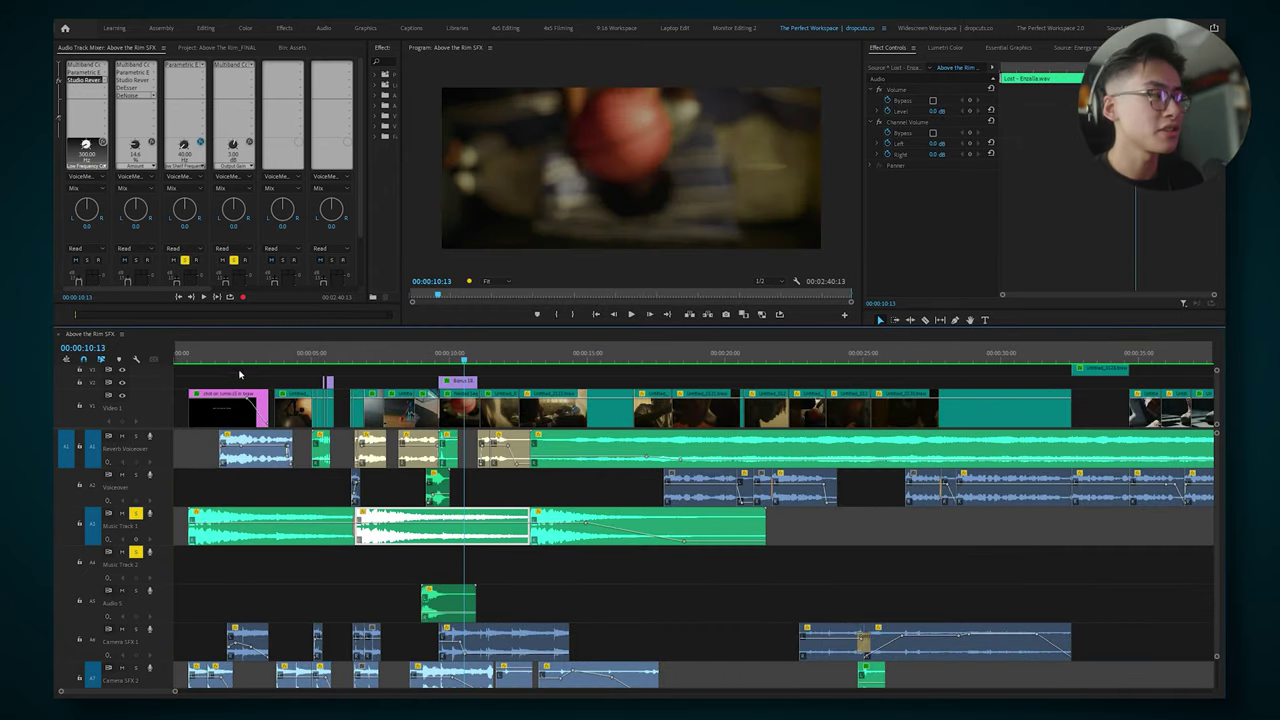
{"action": "left_click", "coordinate": [188, 362]}
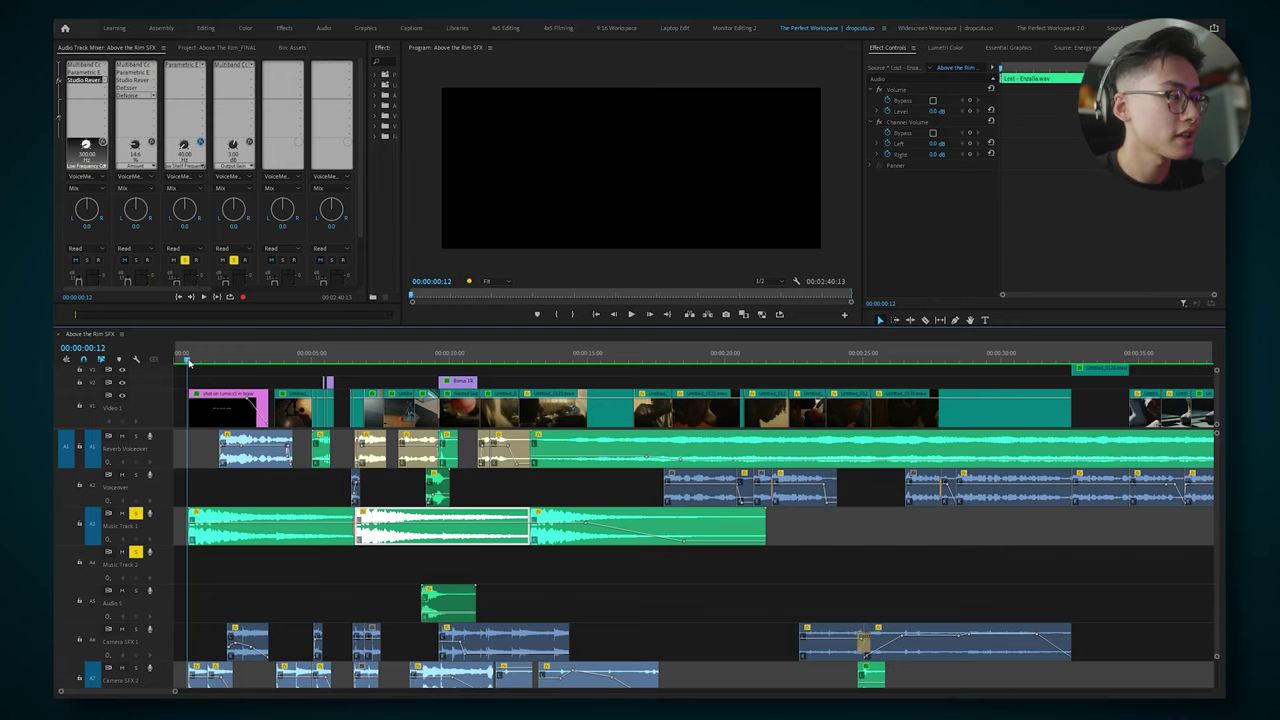
{"action": "key", "text": "space"}
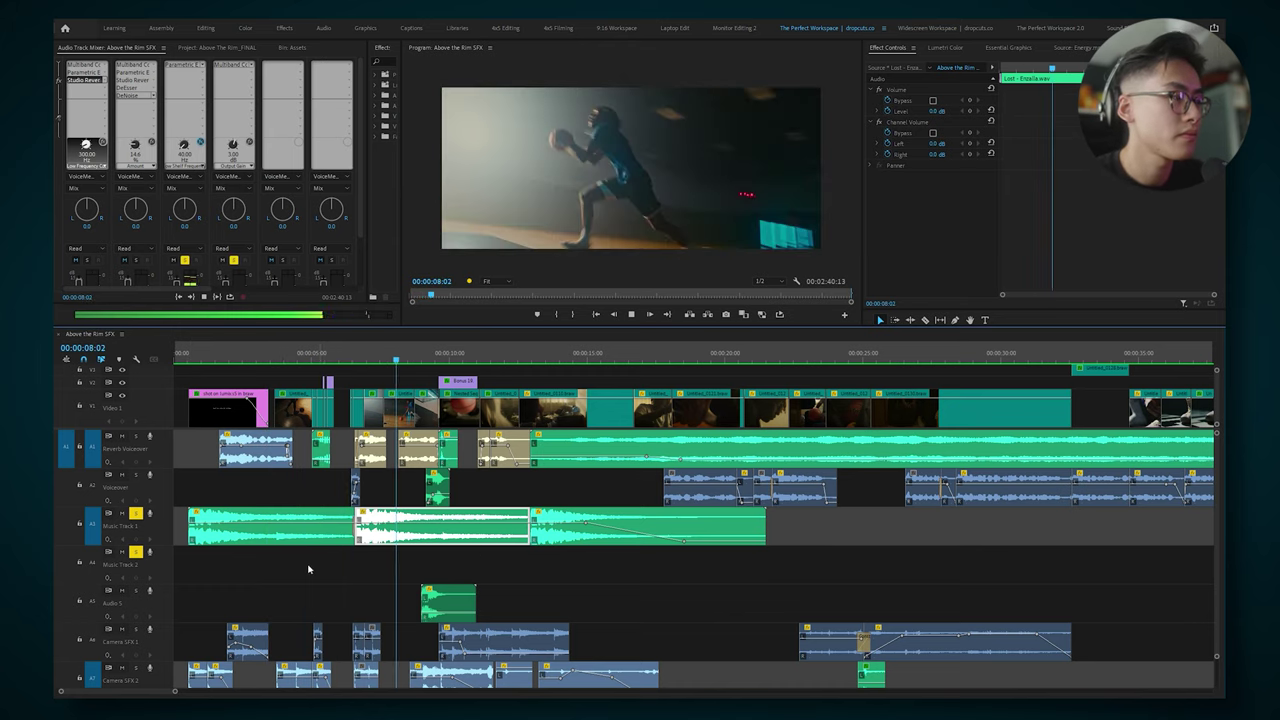
{"action": "key", "text": "space"}
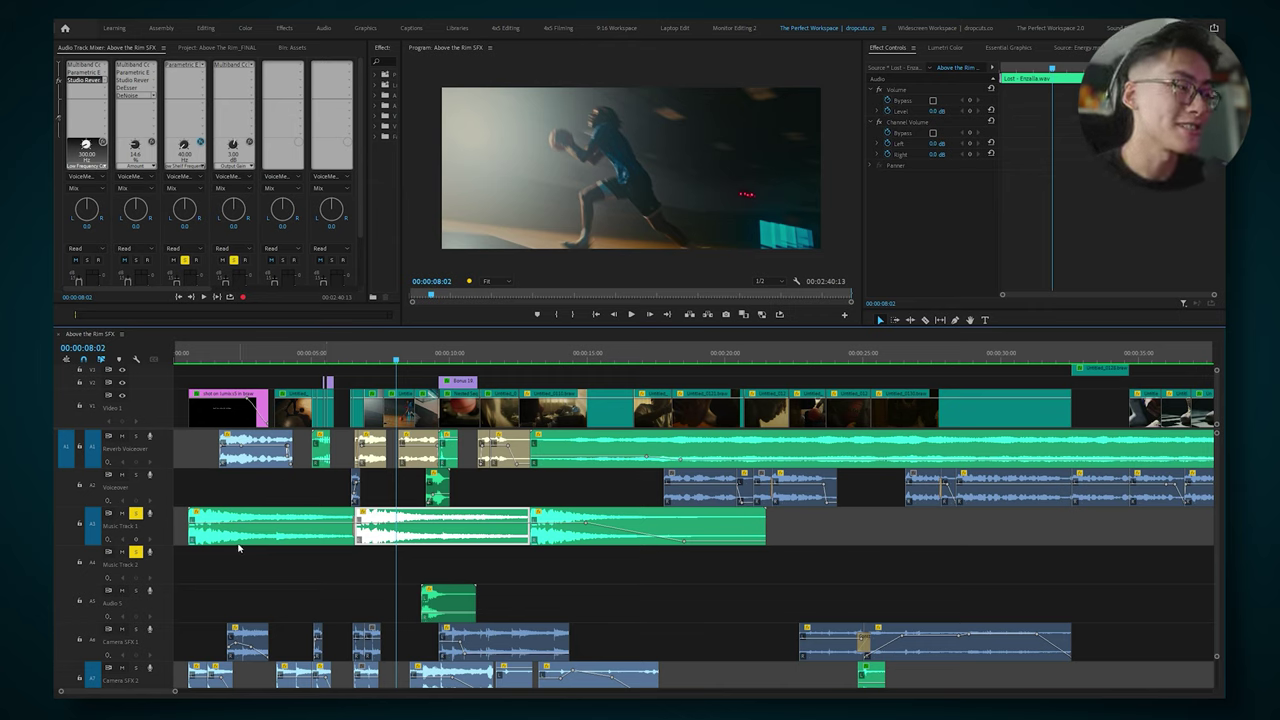
Step: Duplicate the music clip to about 23 s on Music Track 1 and extend its end
{"action": "left_click_drag", "start_coordinate": [233, 541], "coordinate": [846, 528]}
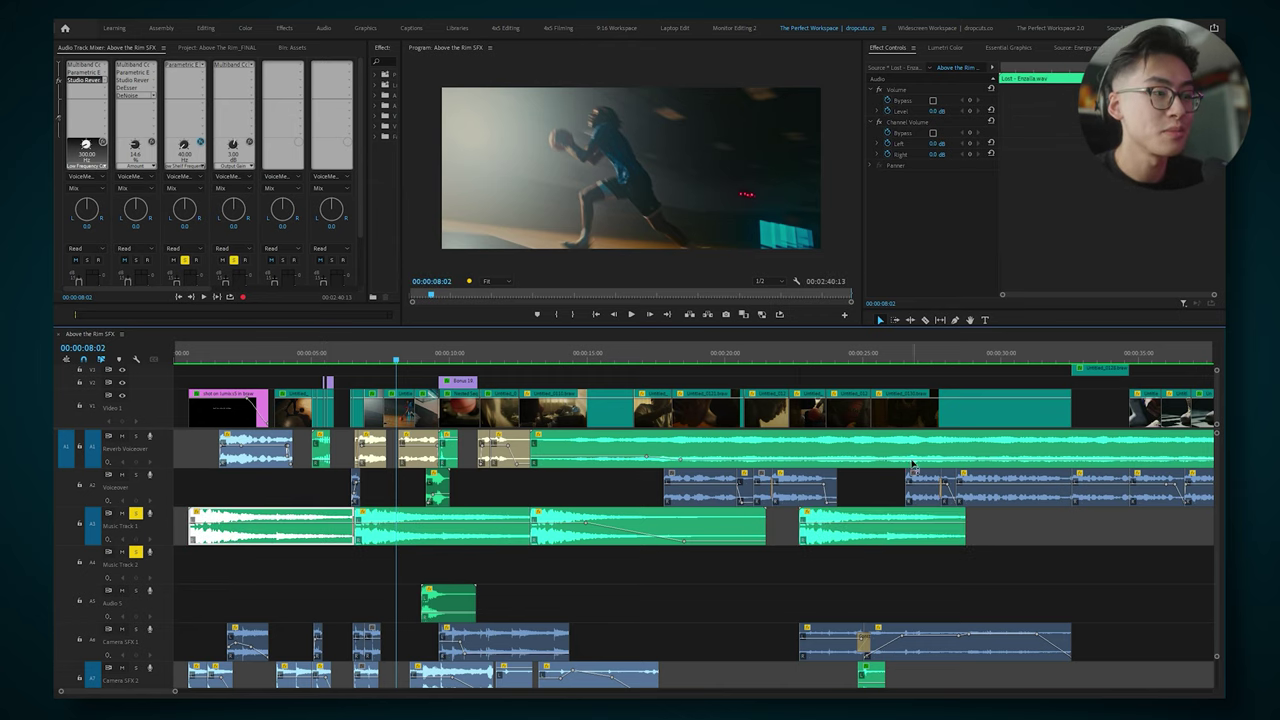
{"action": "left_click", "coordinate": [811, 353]}
{"action": "key", "text": "minus"}
{"action": "scroll", "coordinate": [713, 550], "scroll_direction": "down", "scroll_amount": 3}
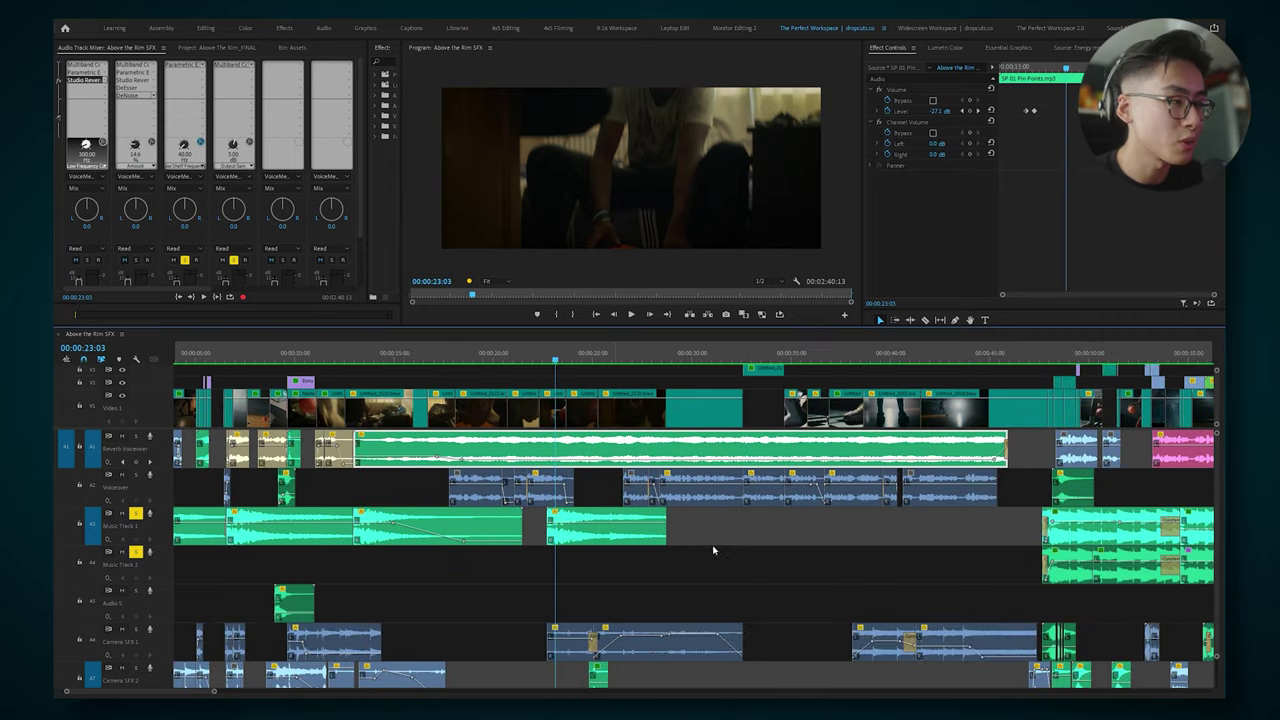
{"action": "left_click", "coordinate": [614, 543]}
{"action": "key", "text": "ctrl+r"}
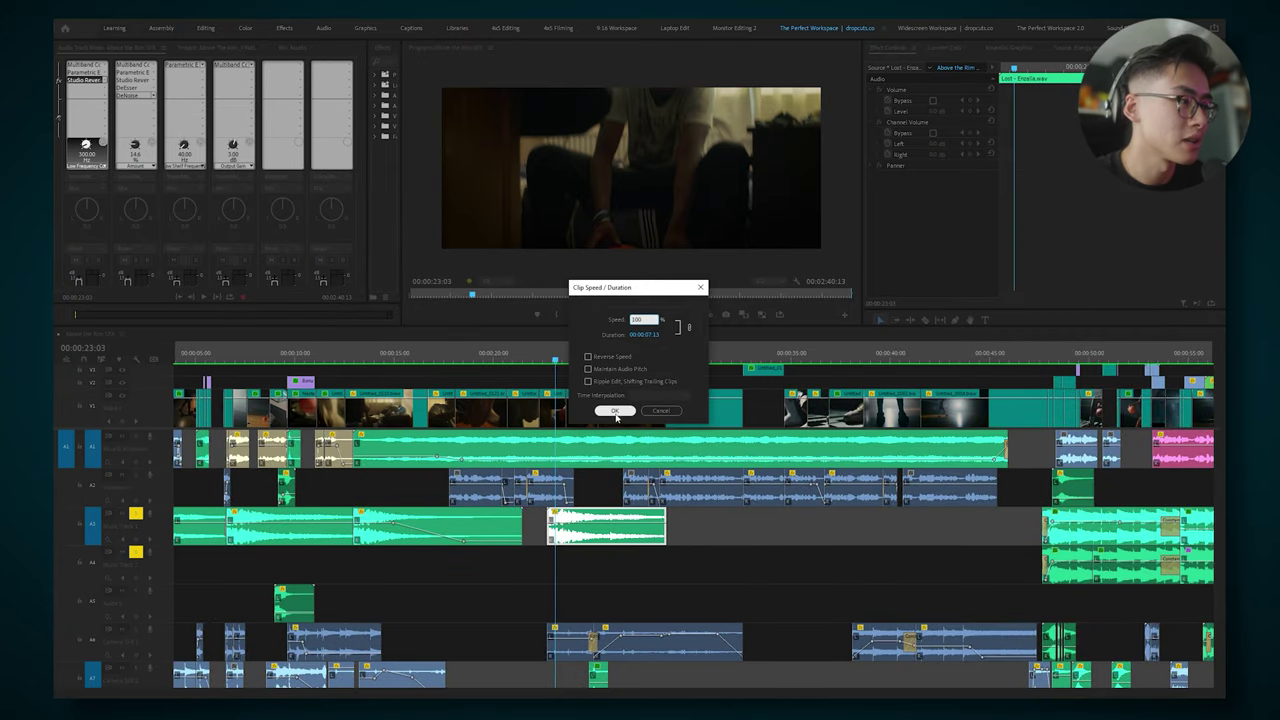
{"action": "left_click", "coordinate": [616, 414]}
{"action": "mouse_move", "coordinate": [555, 356]}
{"action": "left_mouse_down"}
{"action": "mouse_move", "coordinate": [543, 356]}
{"action": "mouse_move", "coordinate": [556, 356]}
{"action": "left_mouse_up"}
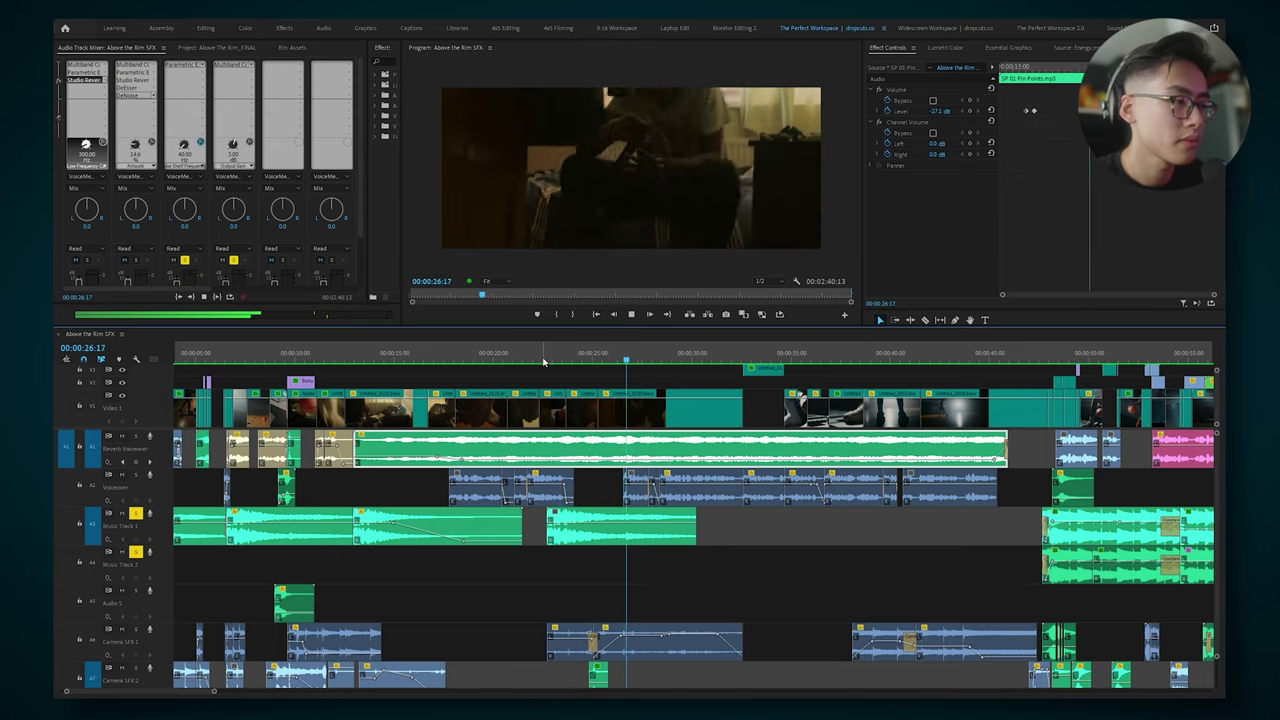
{"action": "key", "text": "space"}
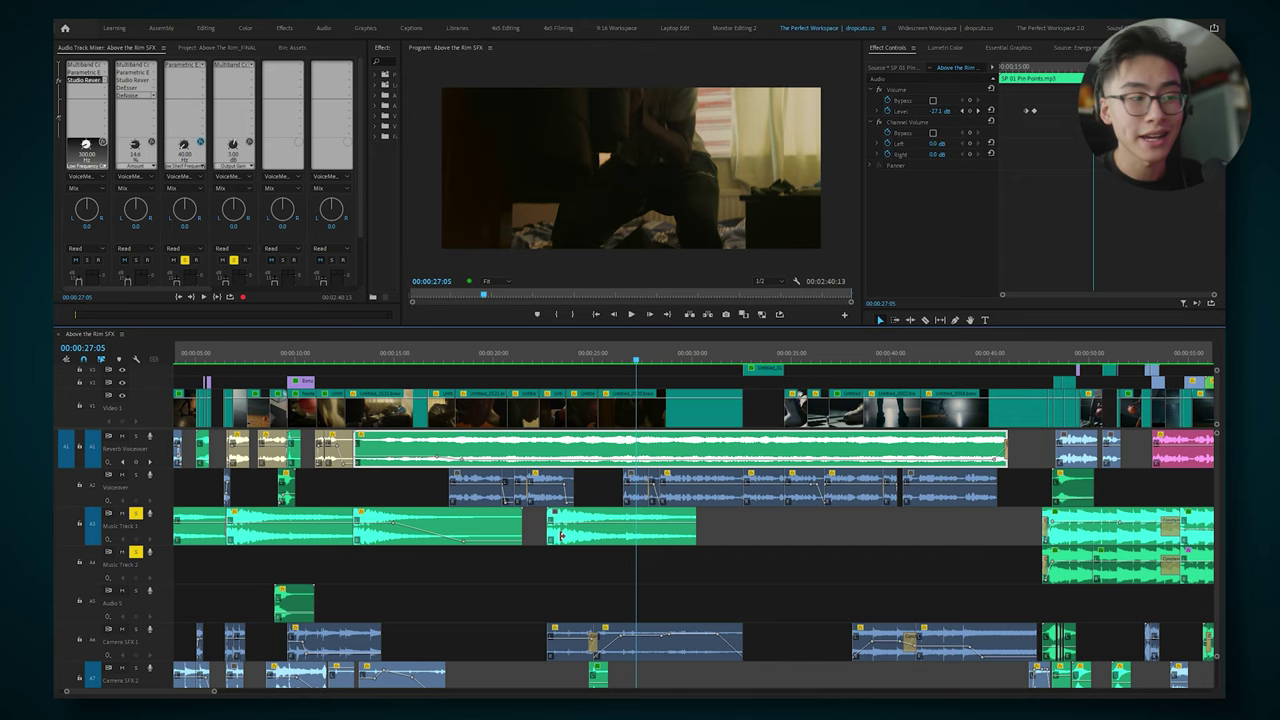
Step: Turn off solo on the Camera SFX 2 (A7) track and play the sequence opening
{"action": "left_click", "coordinate": [612, 537]}
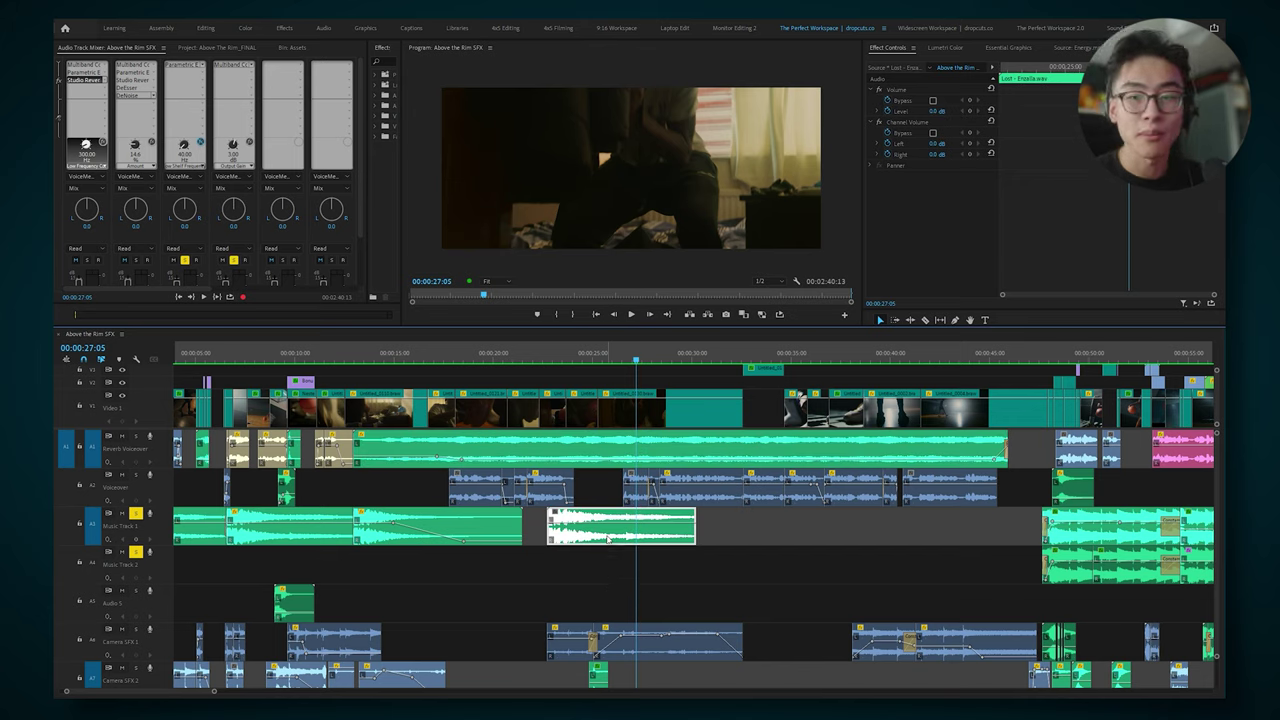
{"action": "key", "text": "Home"}
{"action": "key", "text": "space"}
{"action": "scroll", "coordinate": [137, 626], "scroll_direction": "down", "scroll_amount": 2}
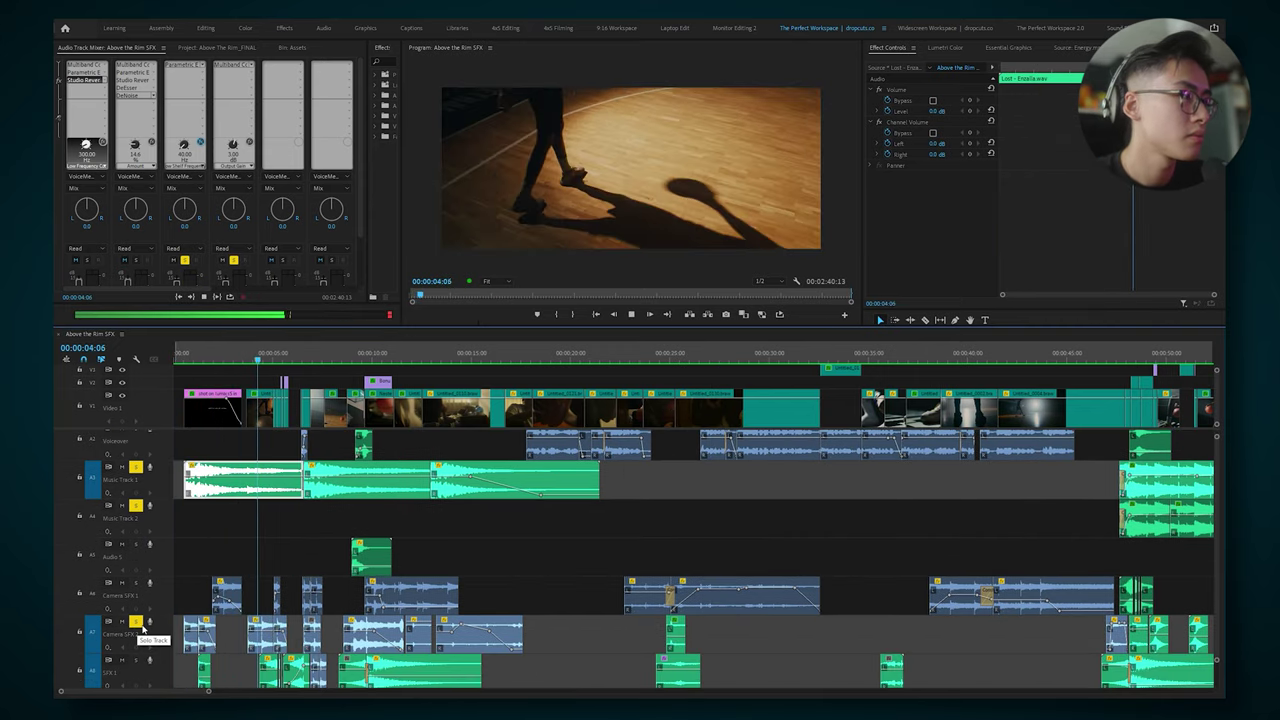
{"action": "left_click", "coordinate": [135, 621]}
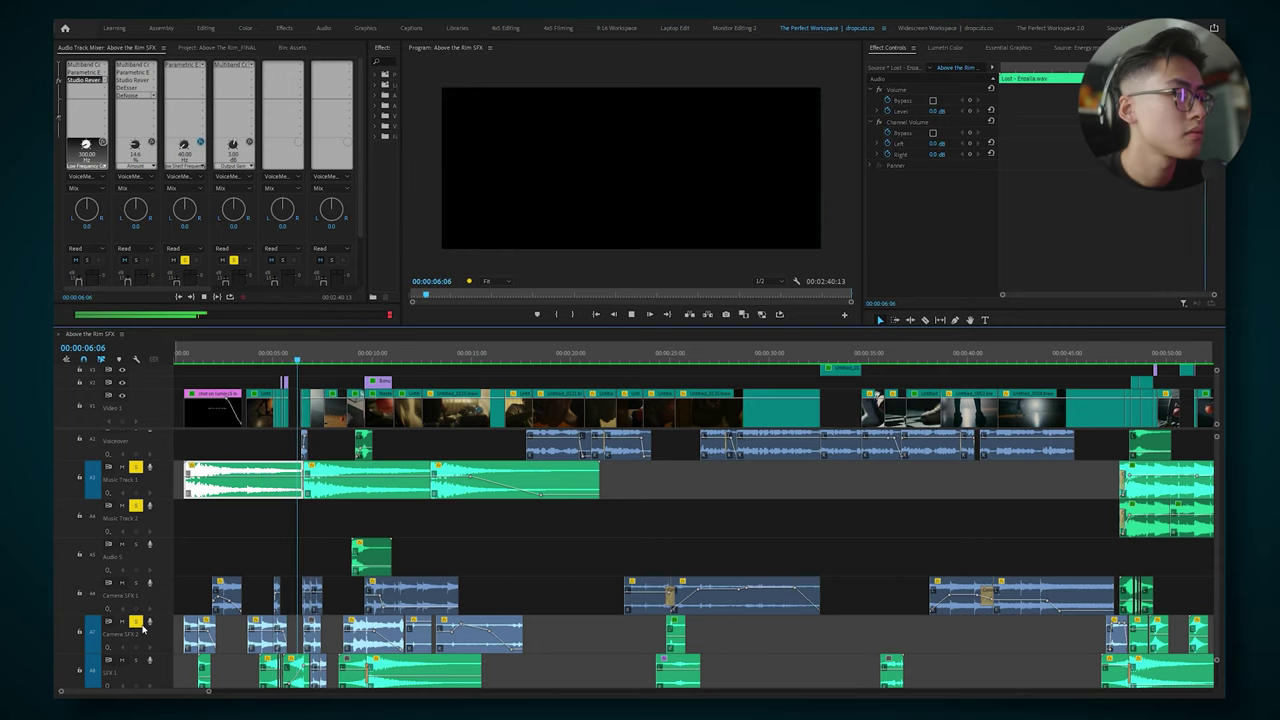
{"action": "key", "text": "space"}
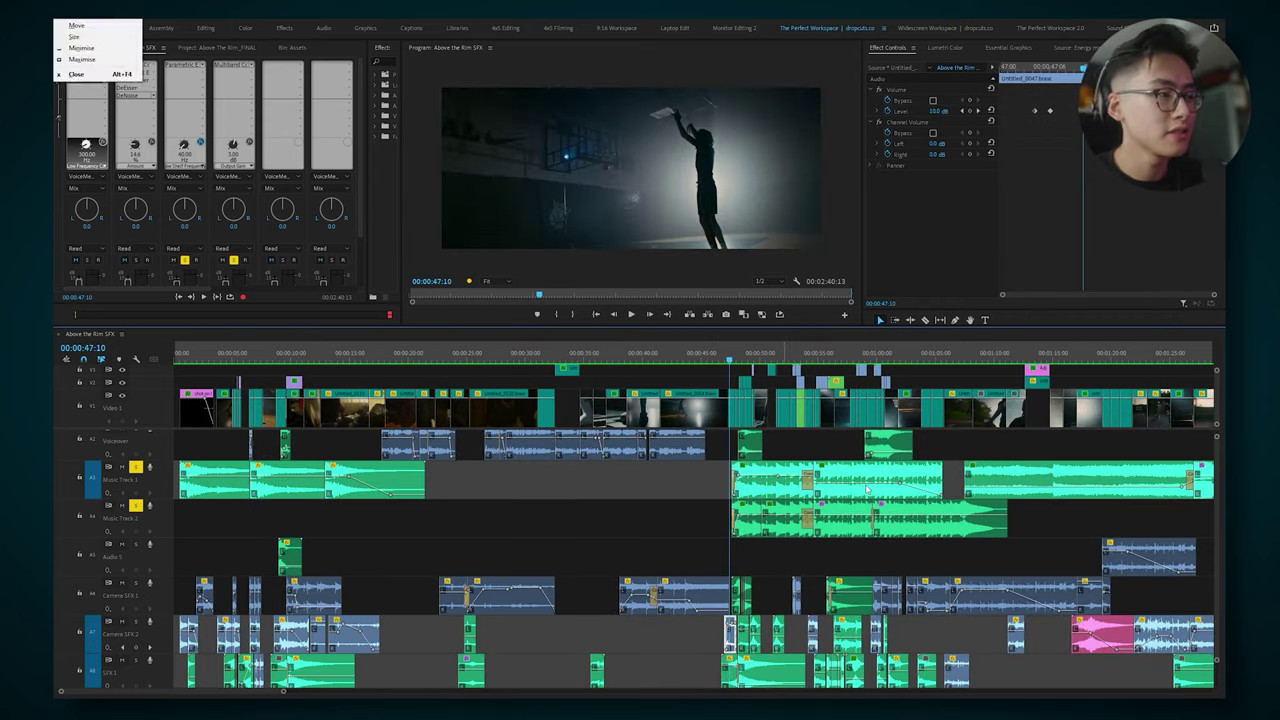
Step: Play the Energy.mp3 passage from 00:47 and select the music clip under the playhead
{"action": "key", "text": "space"}
{"action": "left_click", "coordinate": [787, 434]}
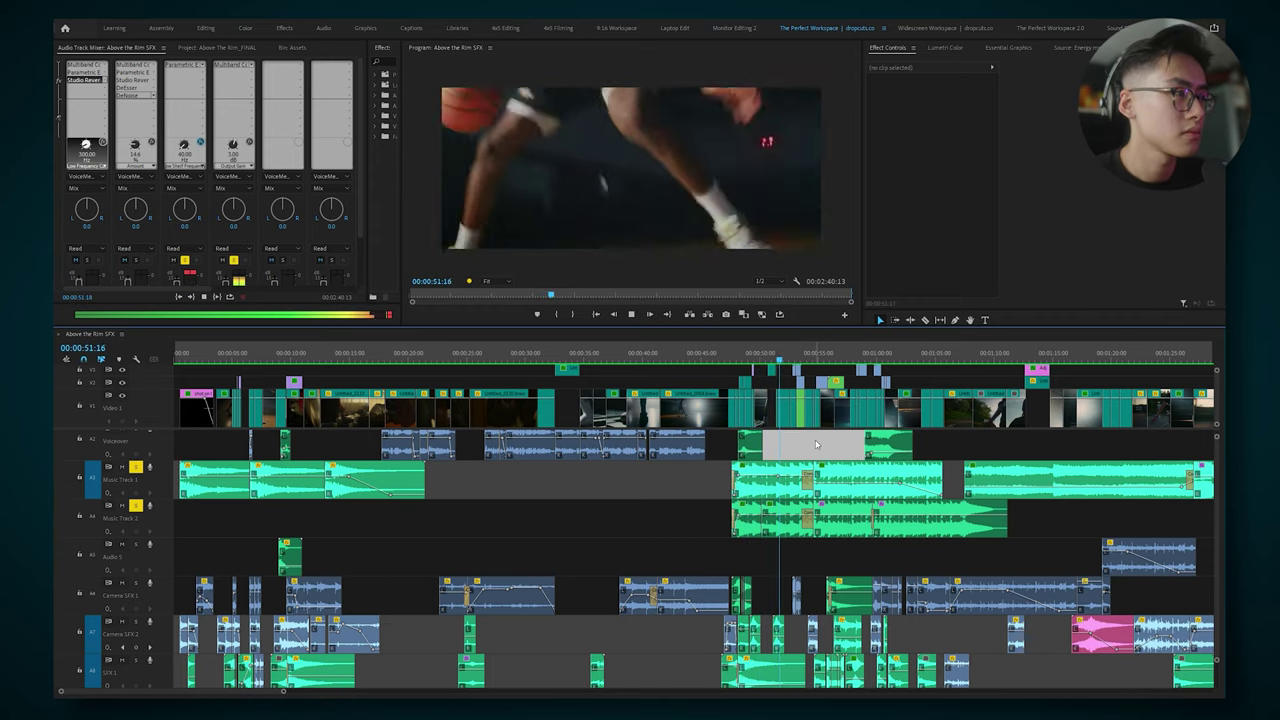
{"action": "key", "text": "space"}
{"action": "key", "text": "d"}
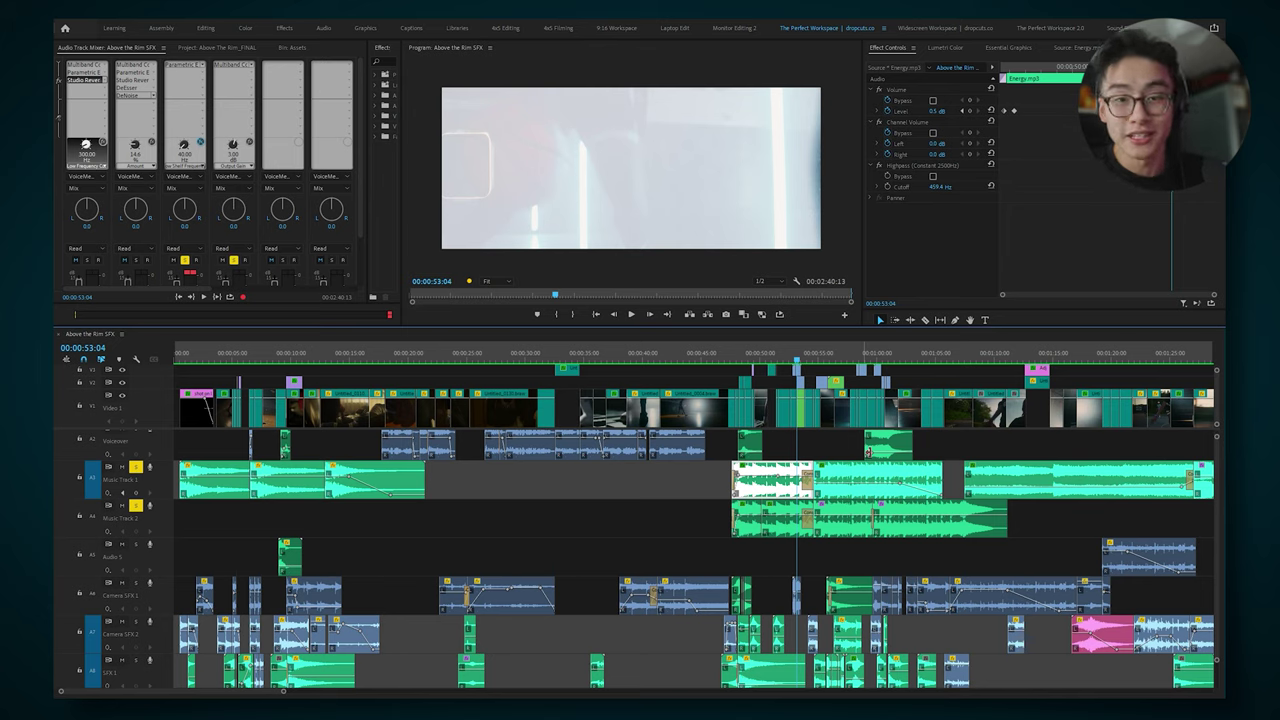
Step: Zoom the timeline out and play the Legends.mp3 music from 01:28
{"action": "key", "text": "minus"}
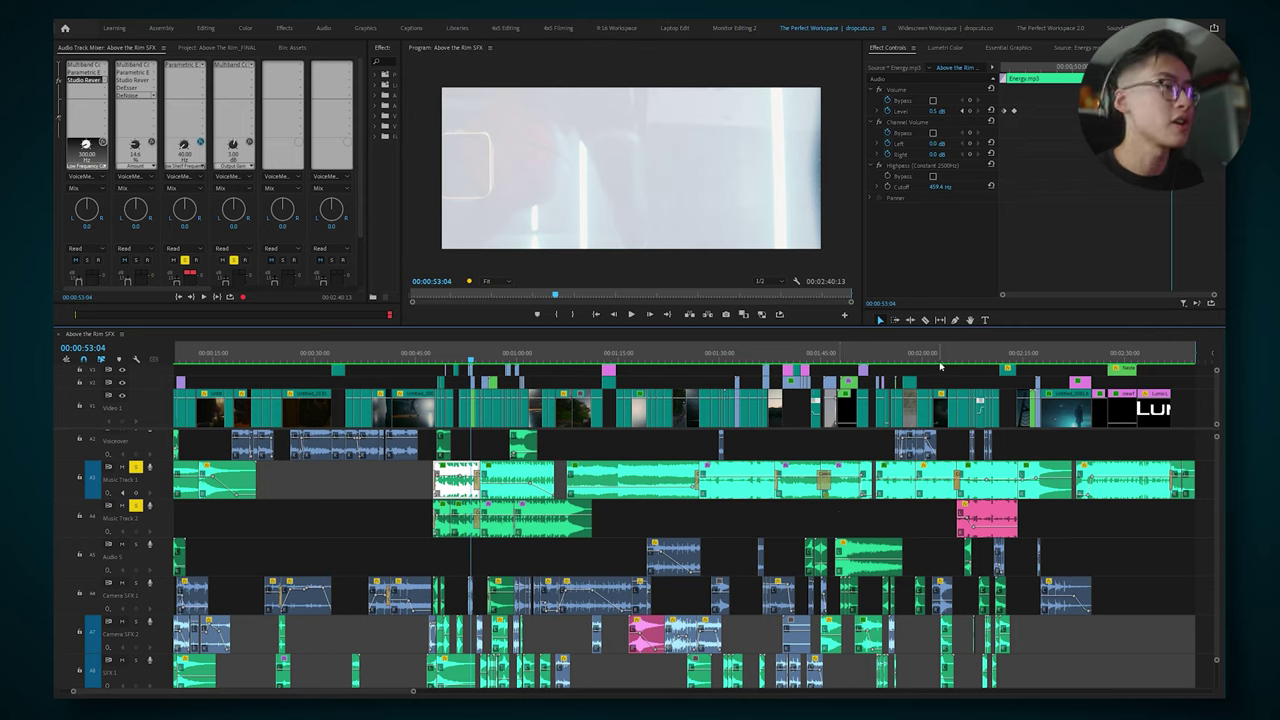
{"action": "left_click", "coordinate": [705, 357]}
{"action": "key", "text": "space"}
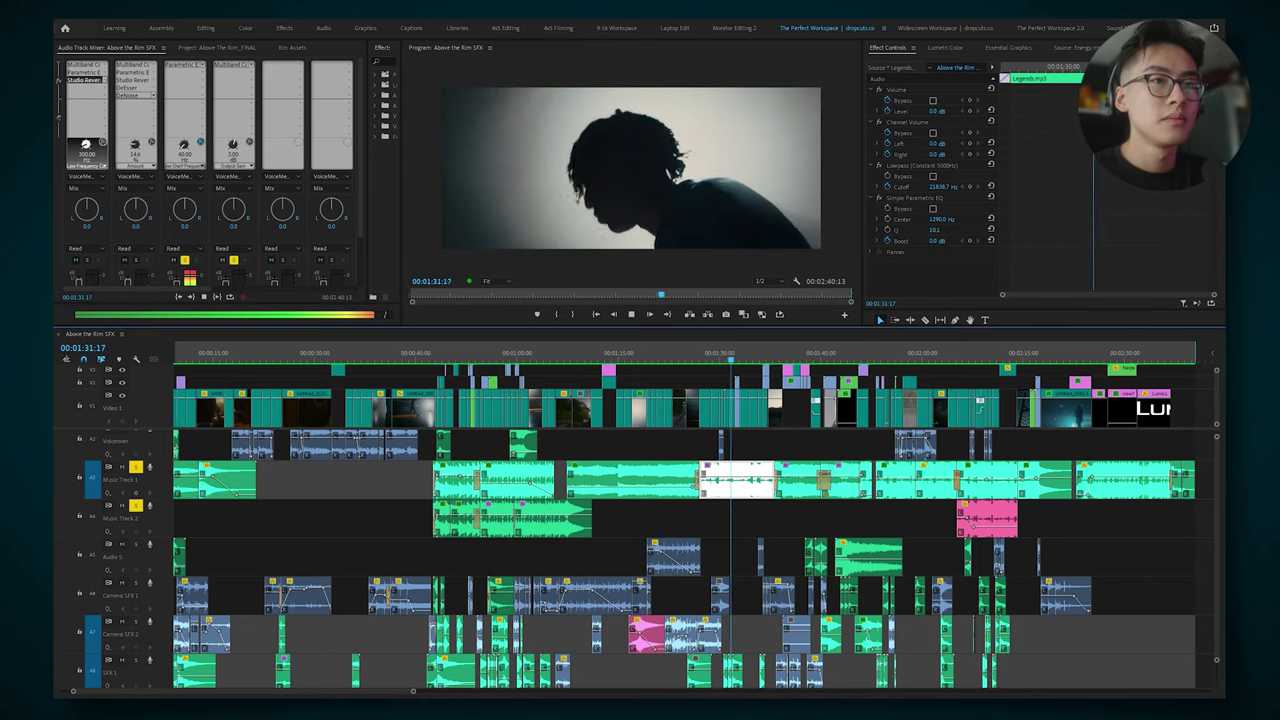
{"action": "key", "text": "space"}
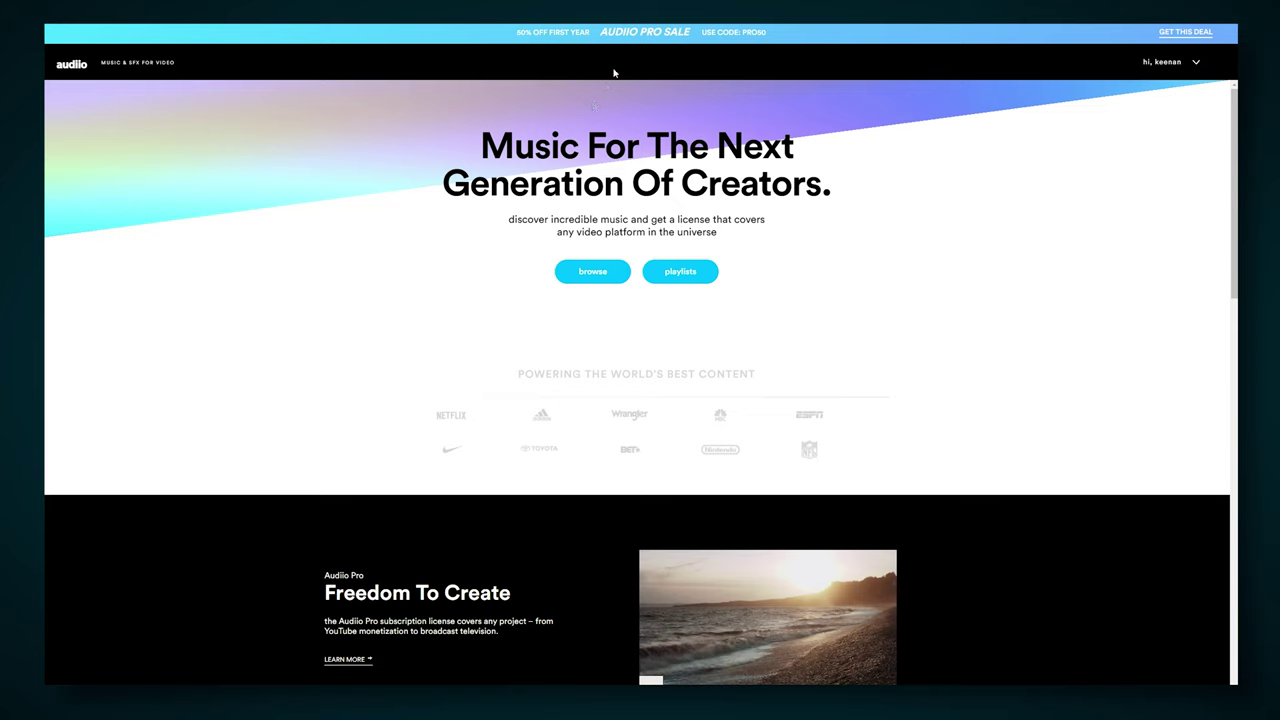
Step: Browse the Audiio library for instrumental-only electronic and hip hop tracks, expanding the instrument filter
{"action": "left_click", "coordinate": [605, 272]}
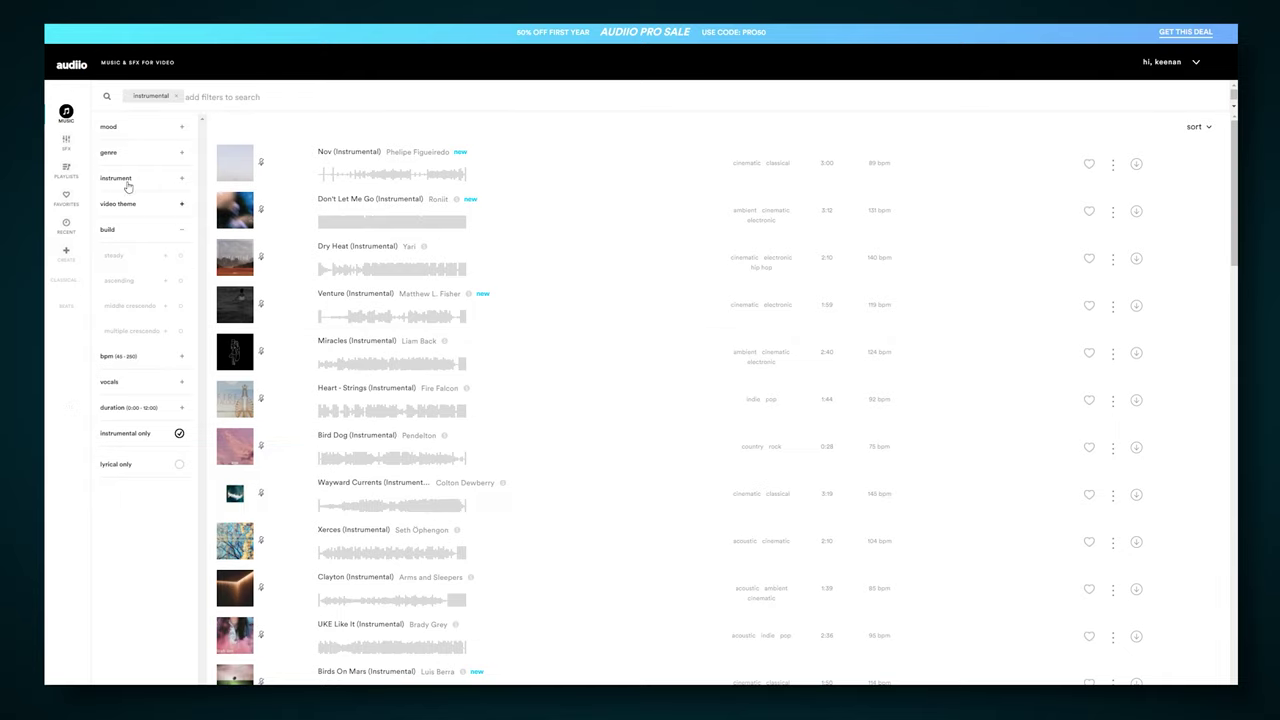
{"action": "left_click", "coordinate": [126, 158]}
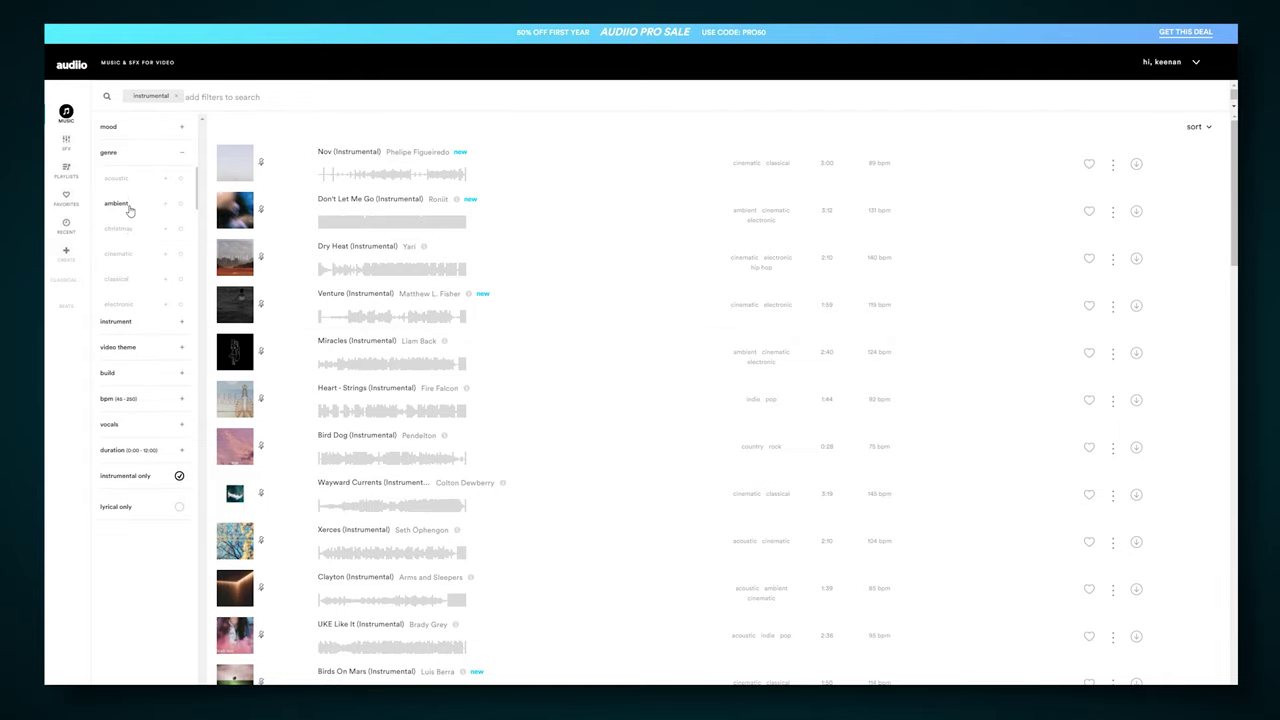
{"action": "scroll", "coordinate": [125, 200], "scroll_direction": "down", "scroll_amount": 2}
{"action": "left_click", "coordinate": [135, 205]}
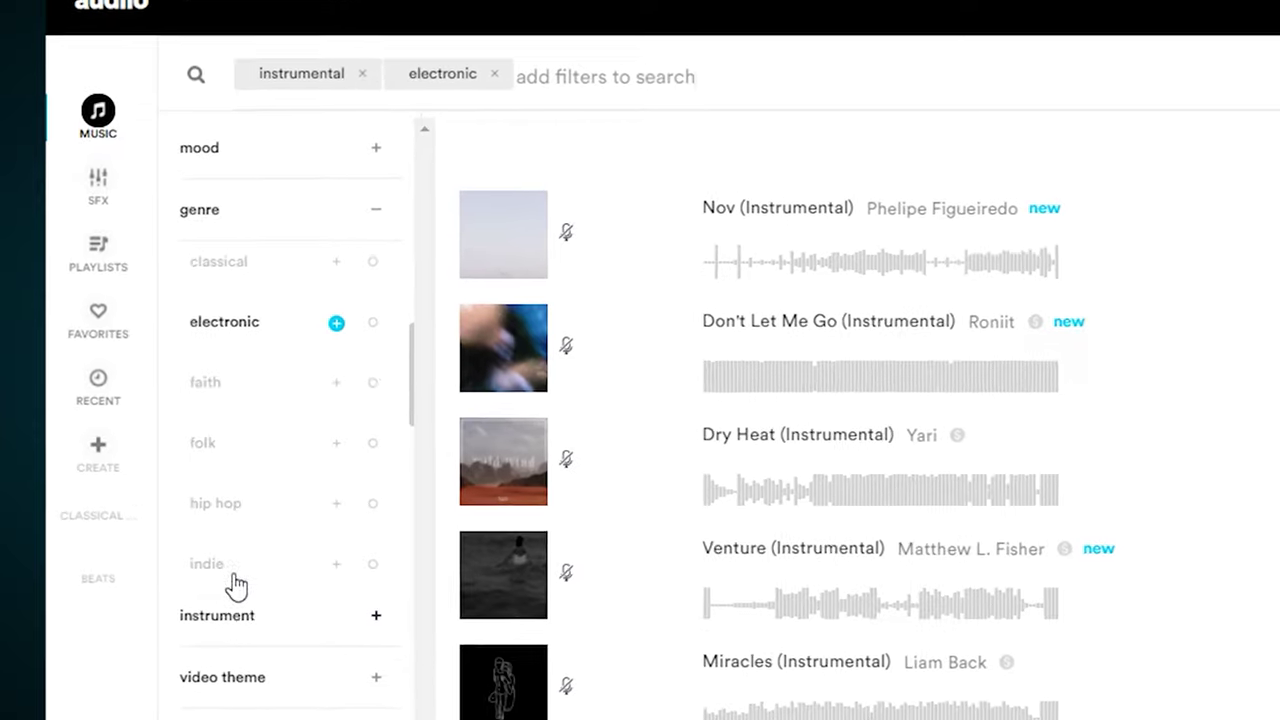
{"action": "left_click", "coordinate": [233, 505]}
{"action": "left_click", "coordinate": [241, 614]}
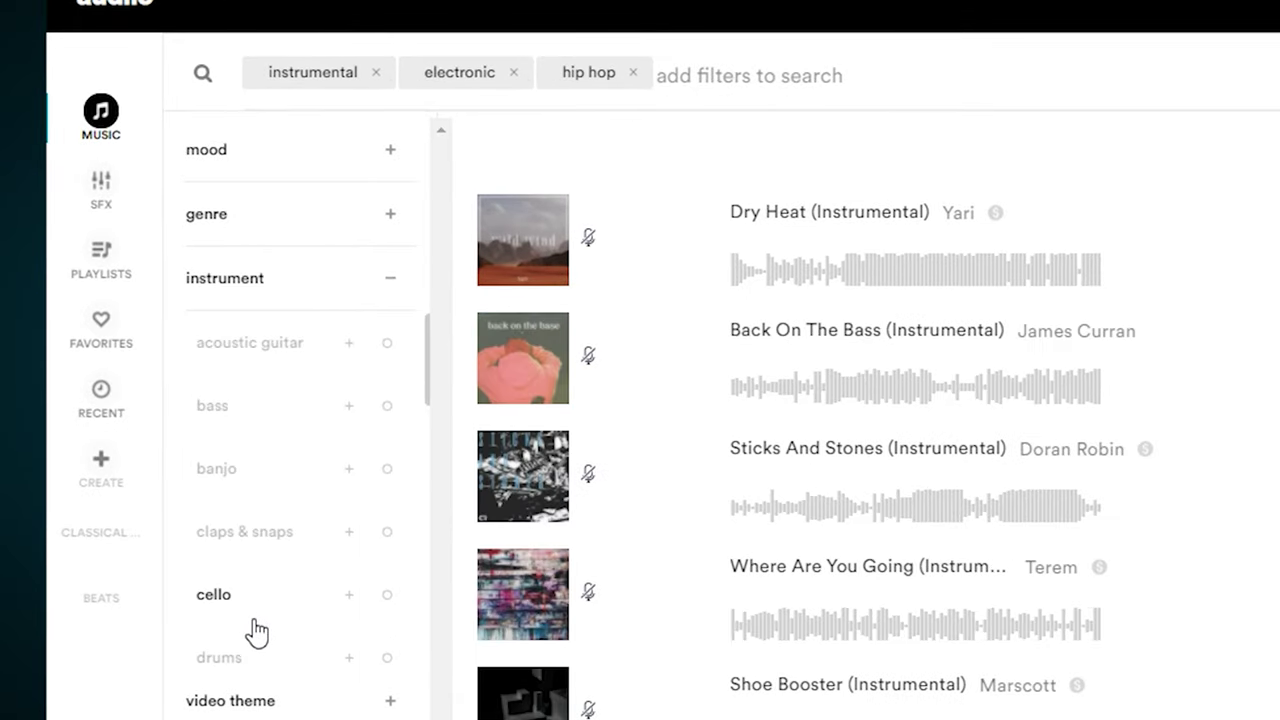
{"action": "scroll", "coordinate": [252, 520], "scroll_direction": "down", "scroll_amount": 3}
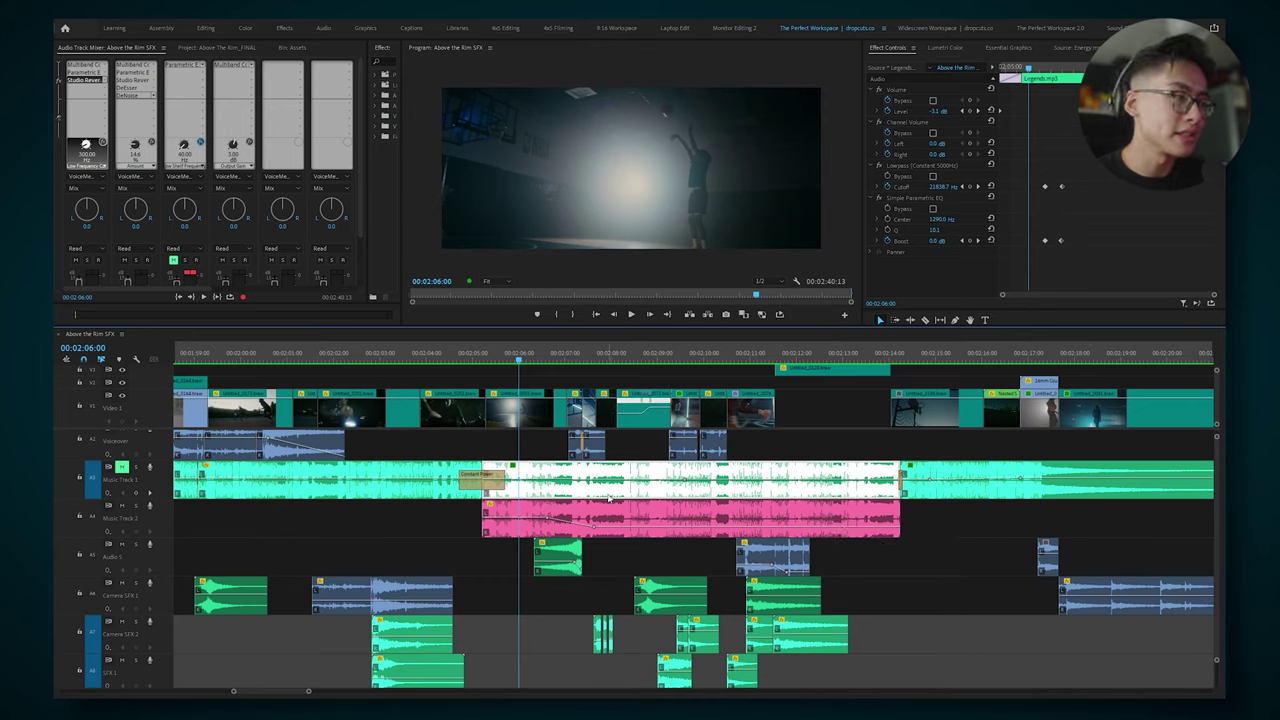
{"action": "left_click", "coordinate": [610, 521]}
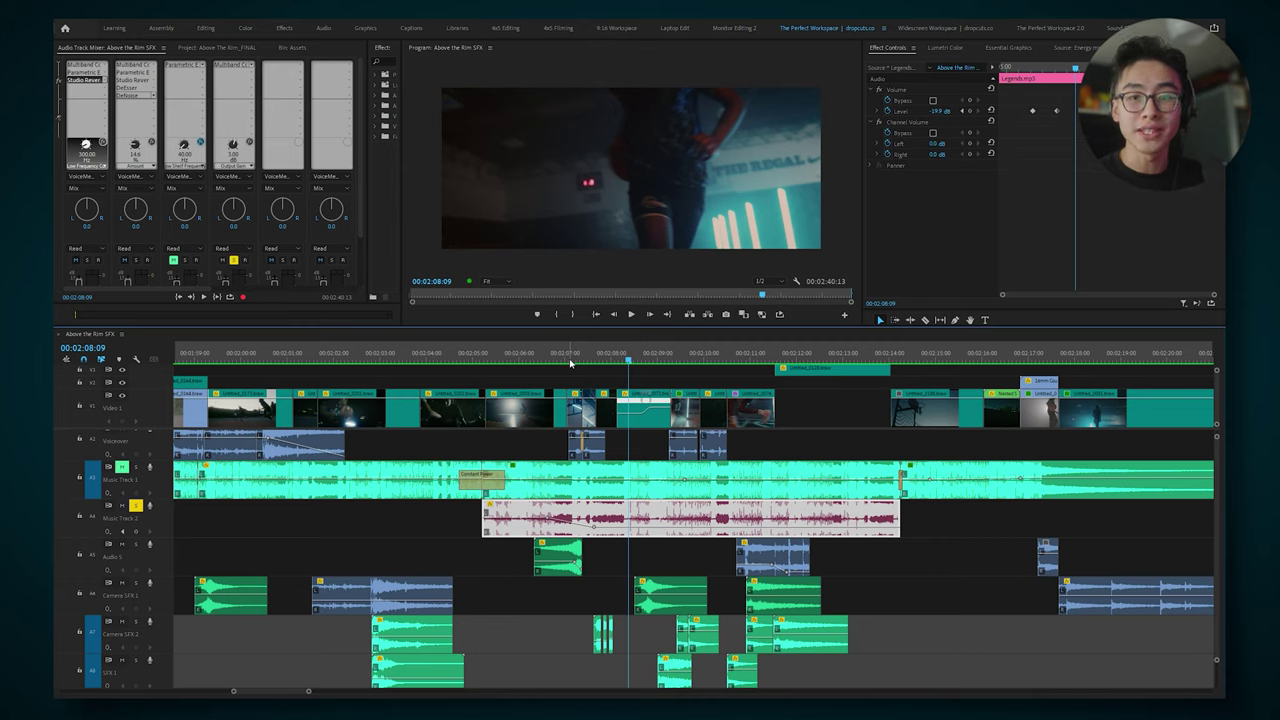
{"action": "key", "text": "Up"}
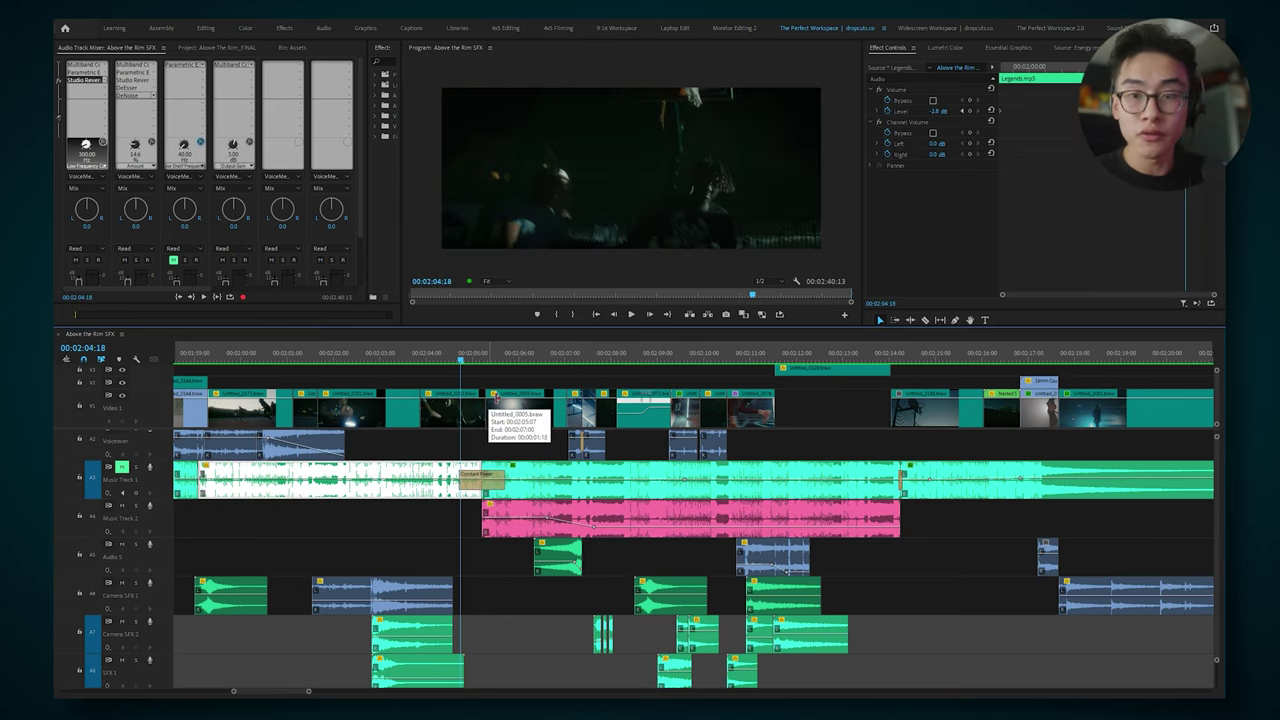
{"action": "key", "text": "space"}
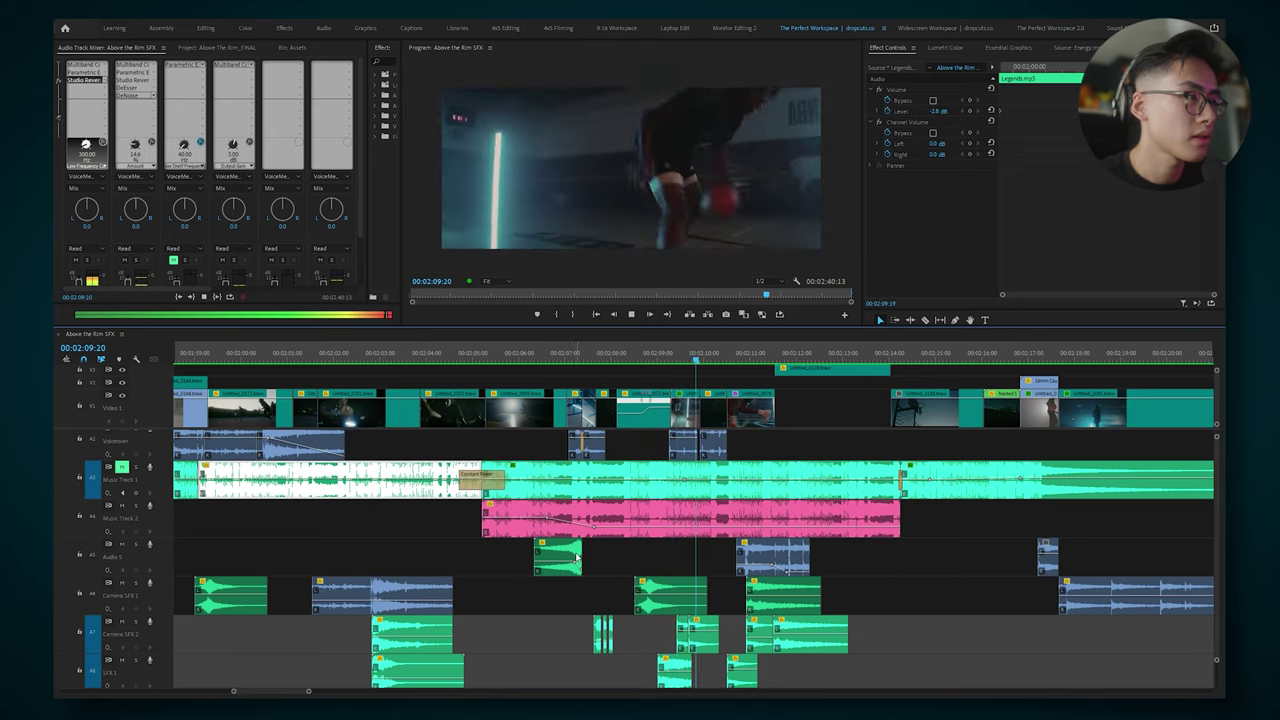
{"action": "left_click", "coordinate": [620, 519]}
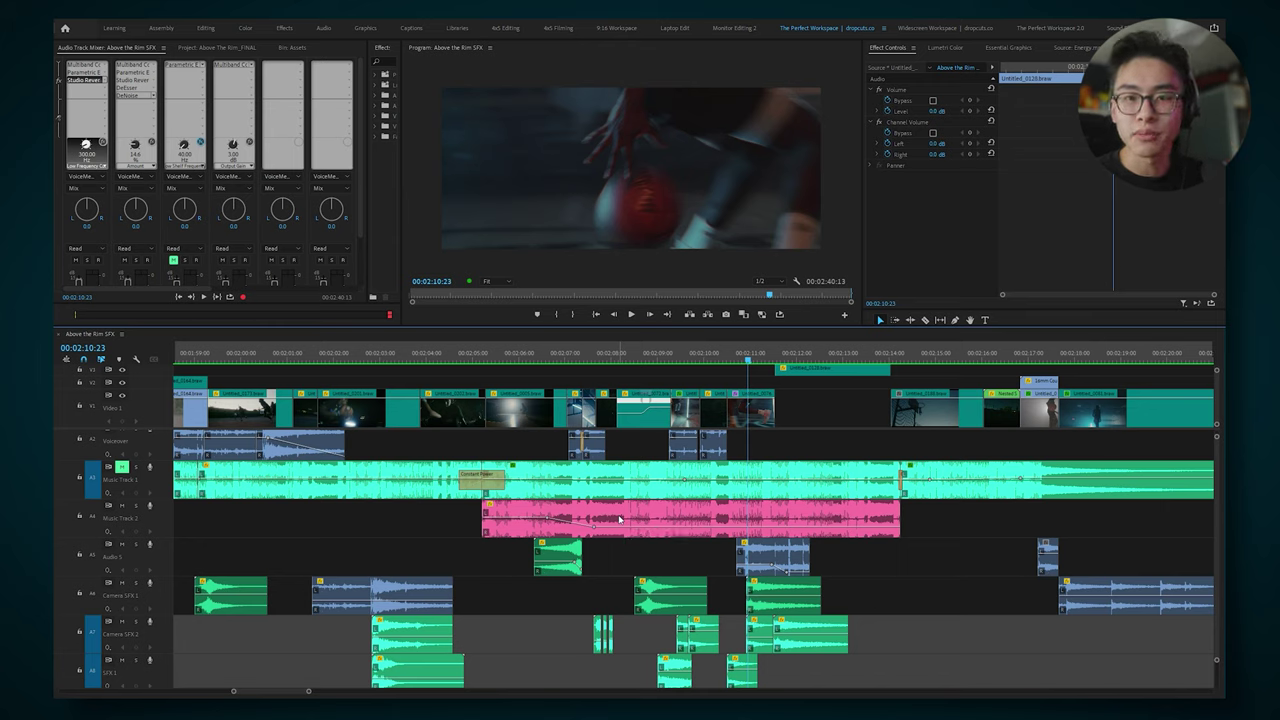
{"action": "left_click", "coordinate": [830, 521]}
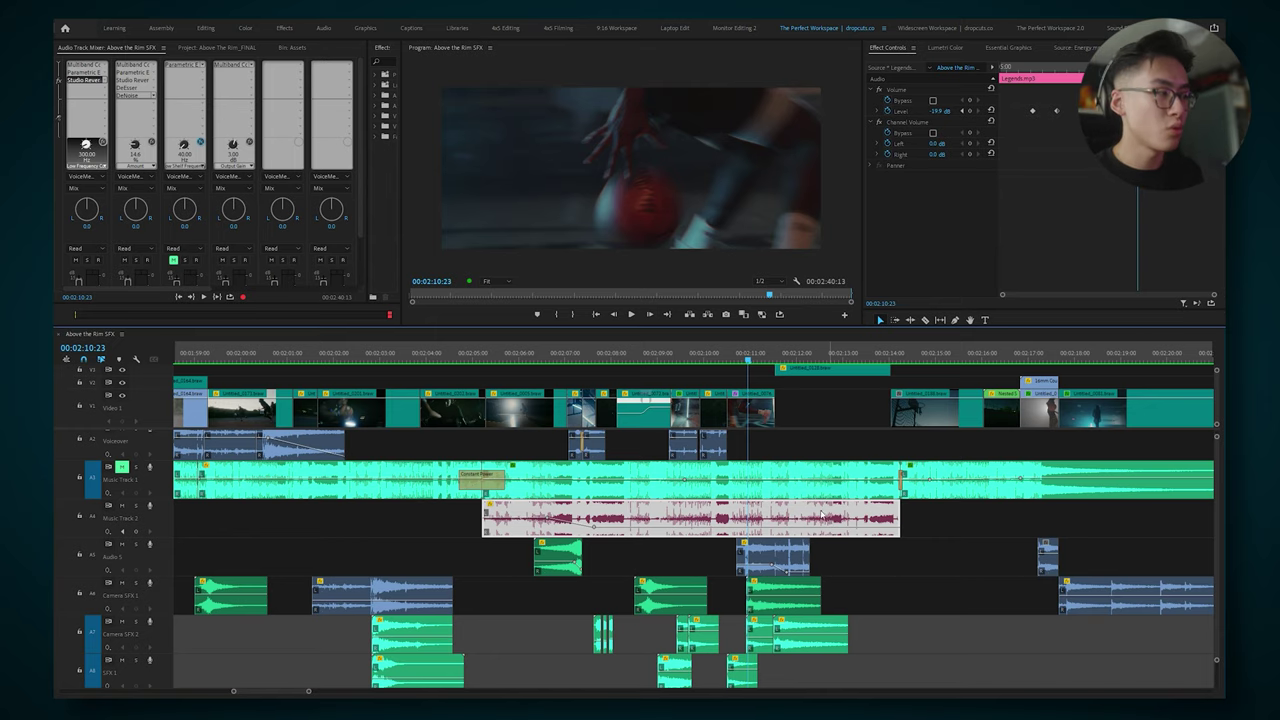
Step: Select the Music Track 1 clip and open its Parametric Equalizer showing the 1290 Hz dip
{"action": "left_click", "coordinate": [614, 477]}
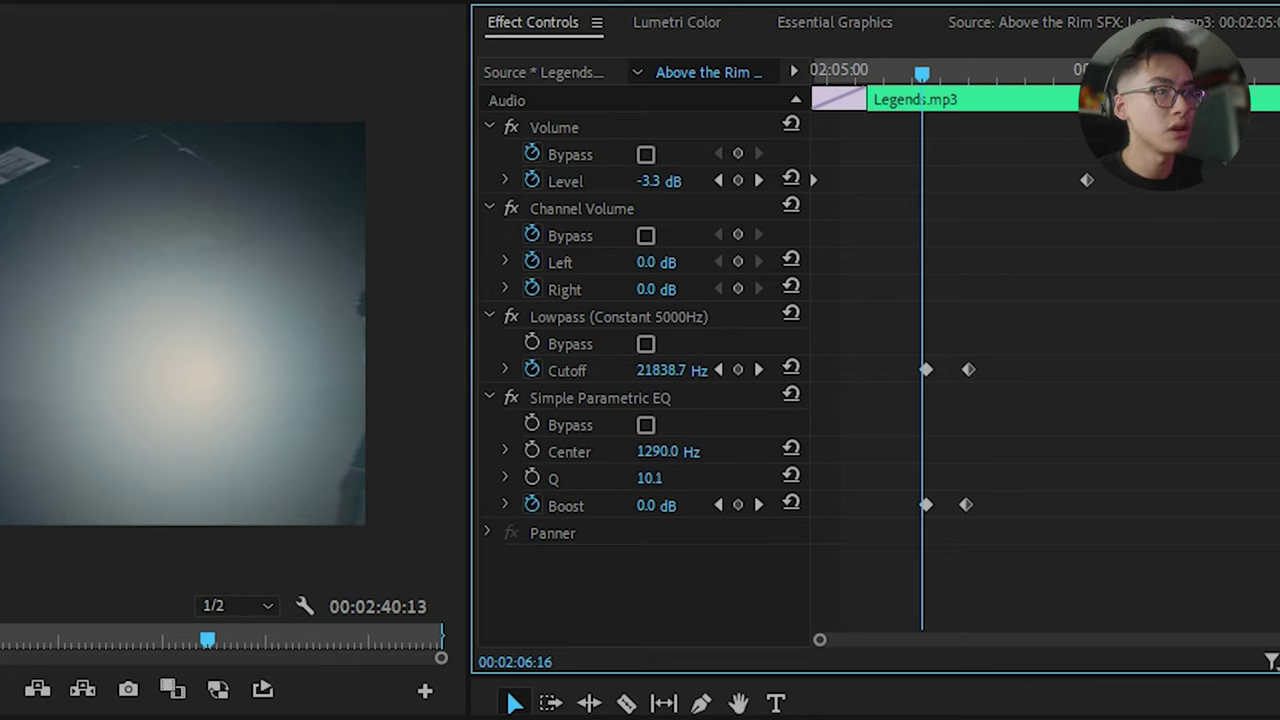
{"action": "left_click", "coordinate": [618, 397]}
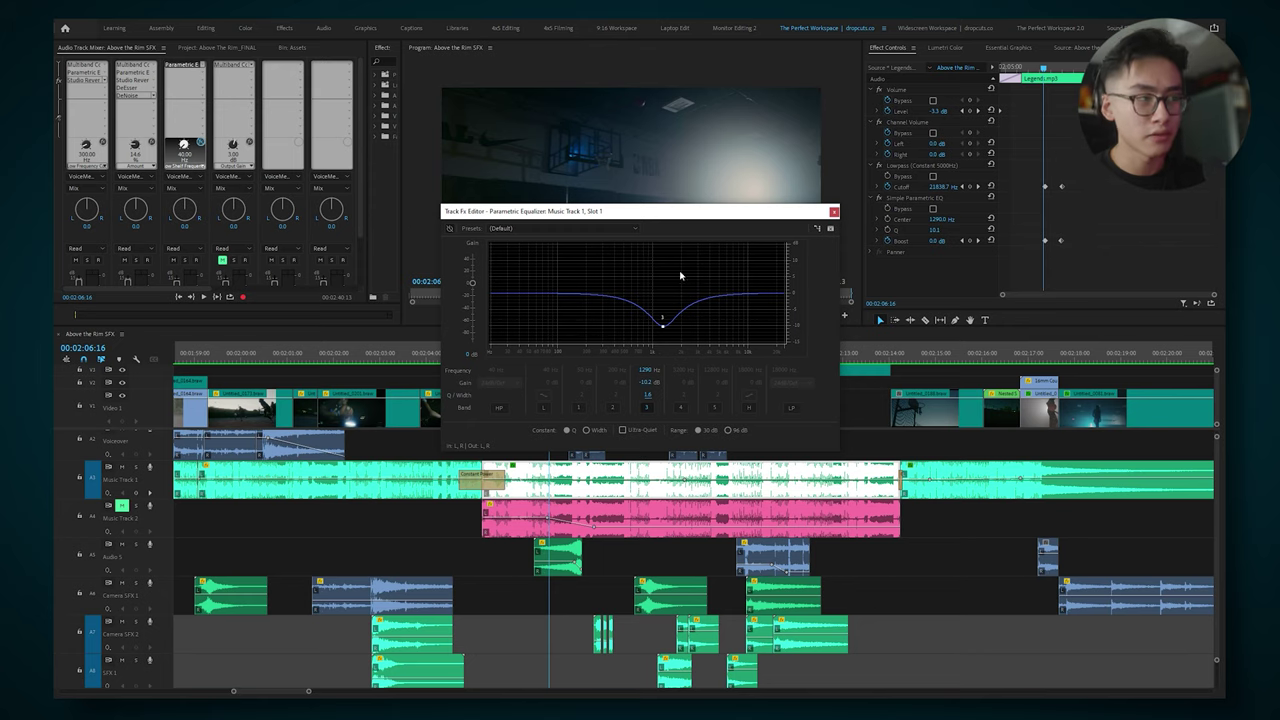
Step: Raise the 1290 Hz band to 0 dB, pull it back into a dip, and close the equalizer
{"action": "left_click_drag", "start_coordinate": [683, 379], "coordinate": [706, 393]}
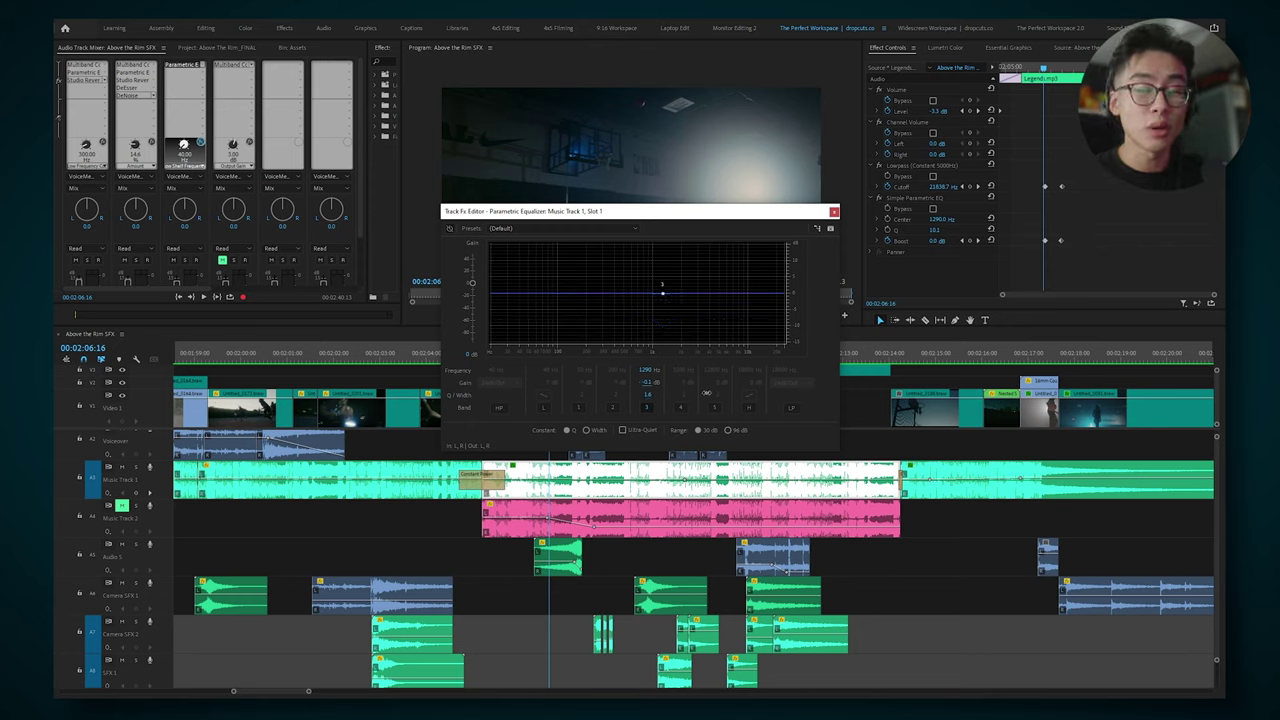
{"action": "mouse_move", "coordinate": [706, 393]}
{"action": "left_mouse_down"}
{"action": "mouse_move", "coordinate": [661, 407]}
{"action": "mouse_move", "coordinate": [723, 408]}
{"action": "left_mouse_up"}
{"action": "left_click", "coordinate": [561, 480]}
Step: Play the music from about 02:05, then park the playhead at 02:06
{"action": "key", "text": "space"}
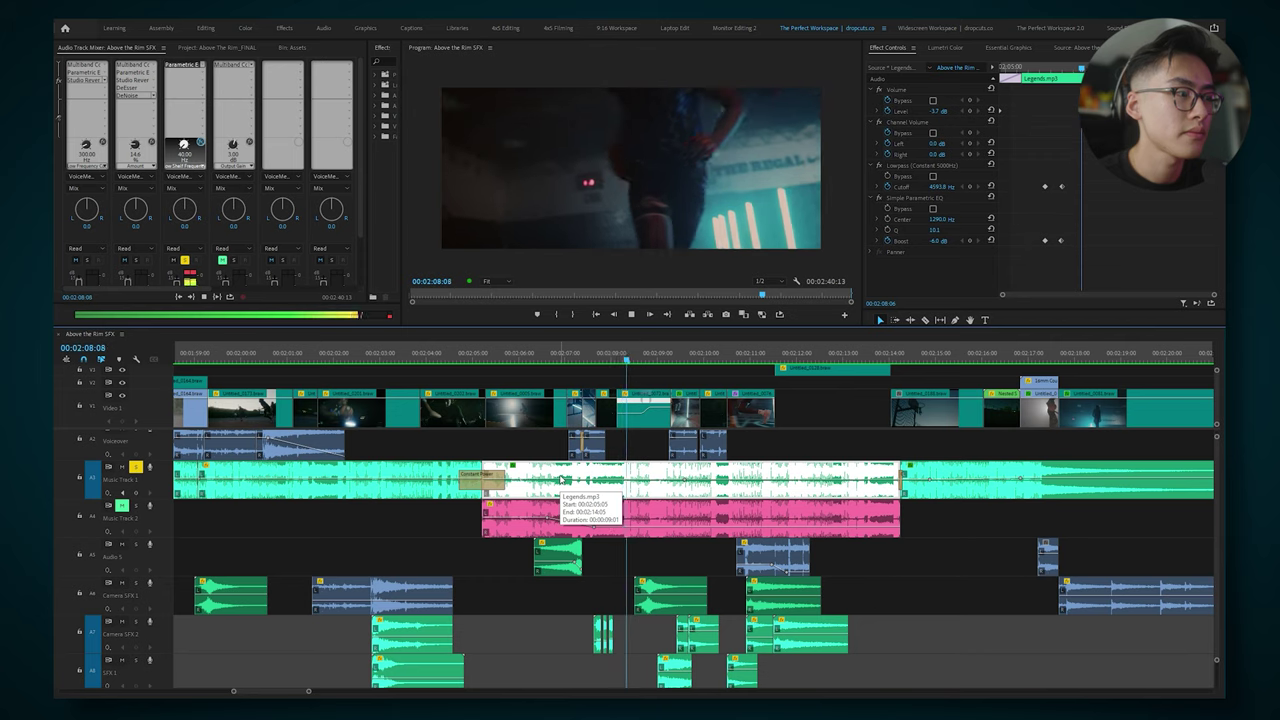
{"action": "key", "text": "space"}
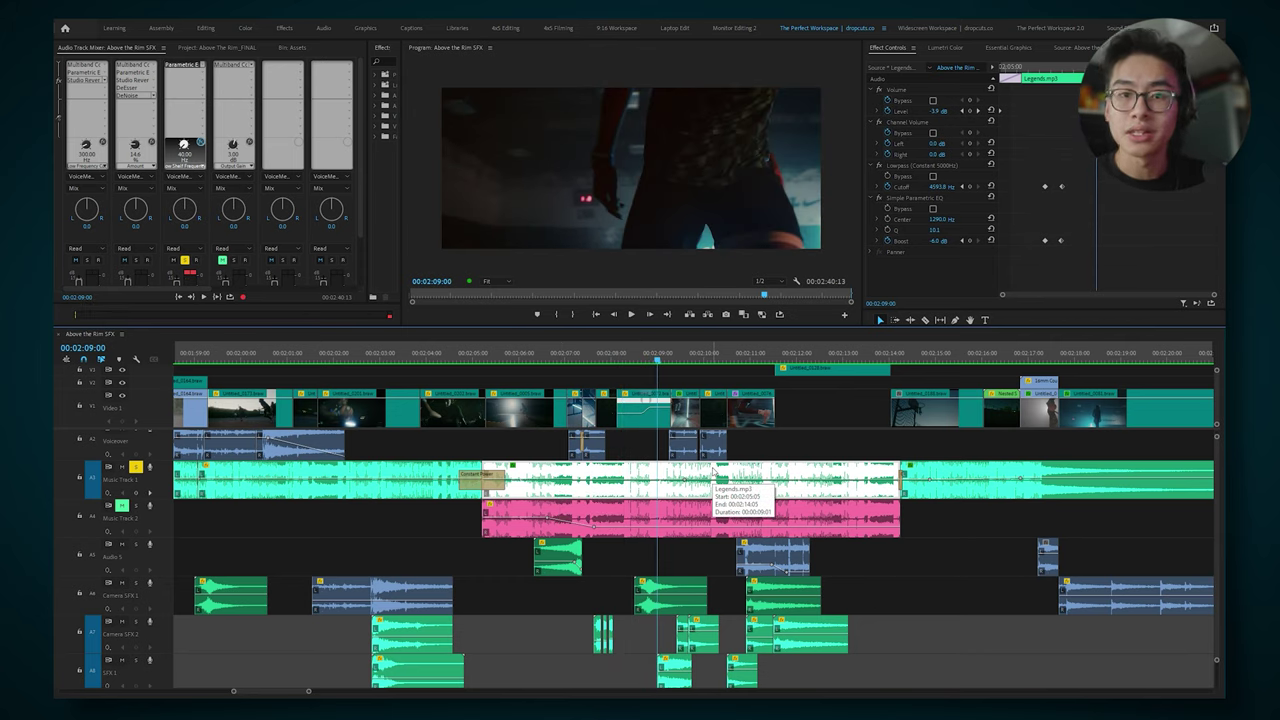
{"action": "left_click", "coordinate": [1034, 67]}
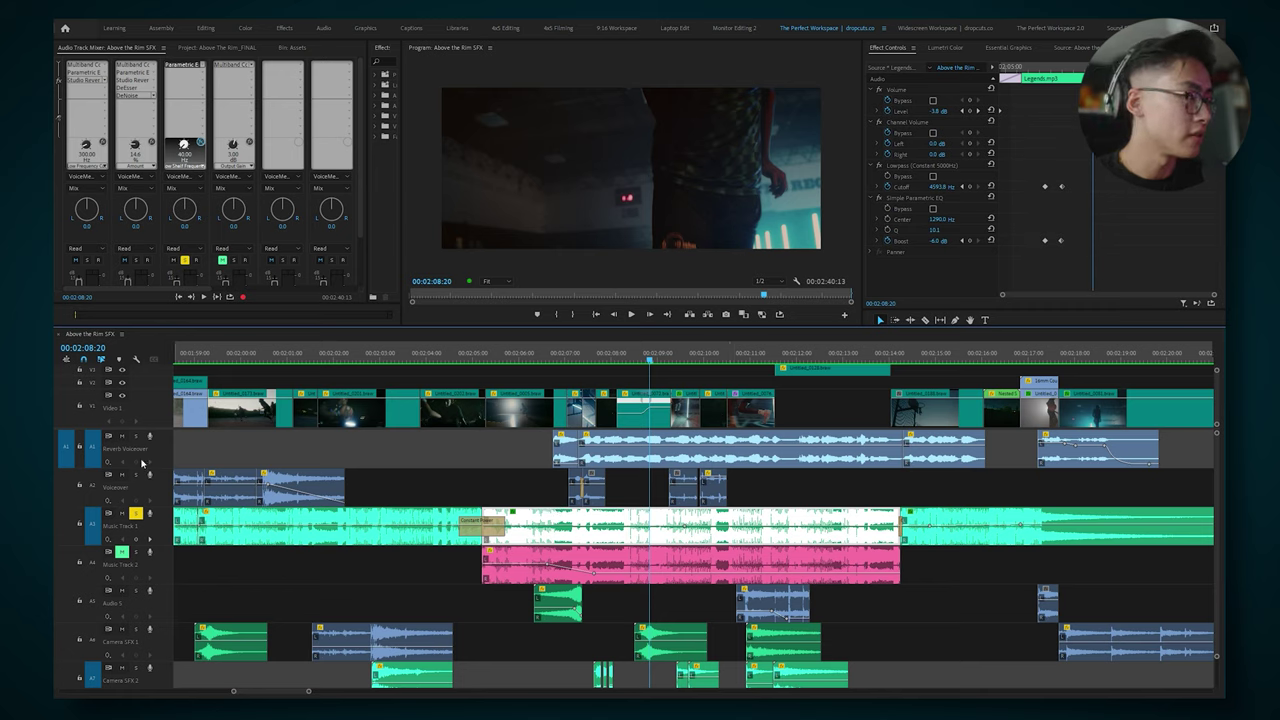
Step: Solo the Voiceover track and play the music passage from about 02:06
{"action": "left_click", "coordinate": [136, 474]}
{"action": "left_click", "coordinate": [514, 356]}
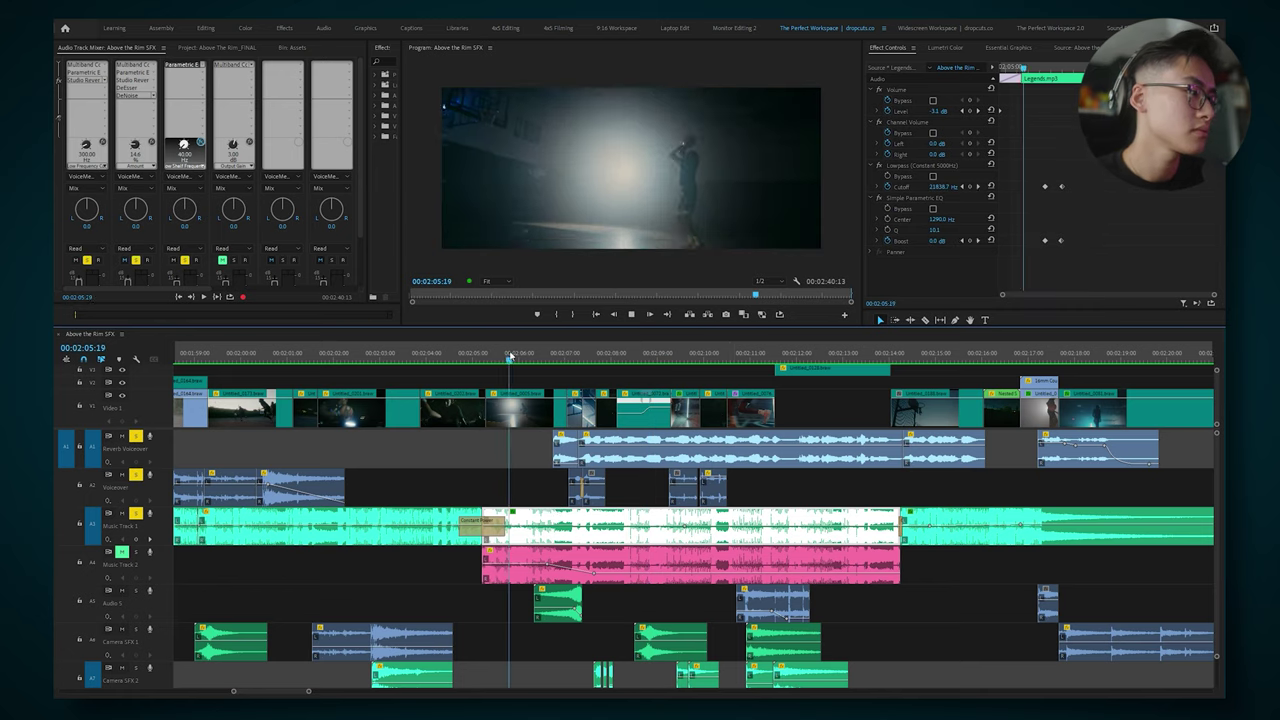
{"action": "key", "text": "space"}
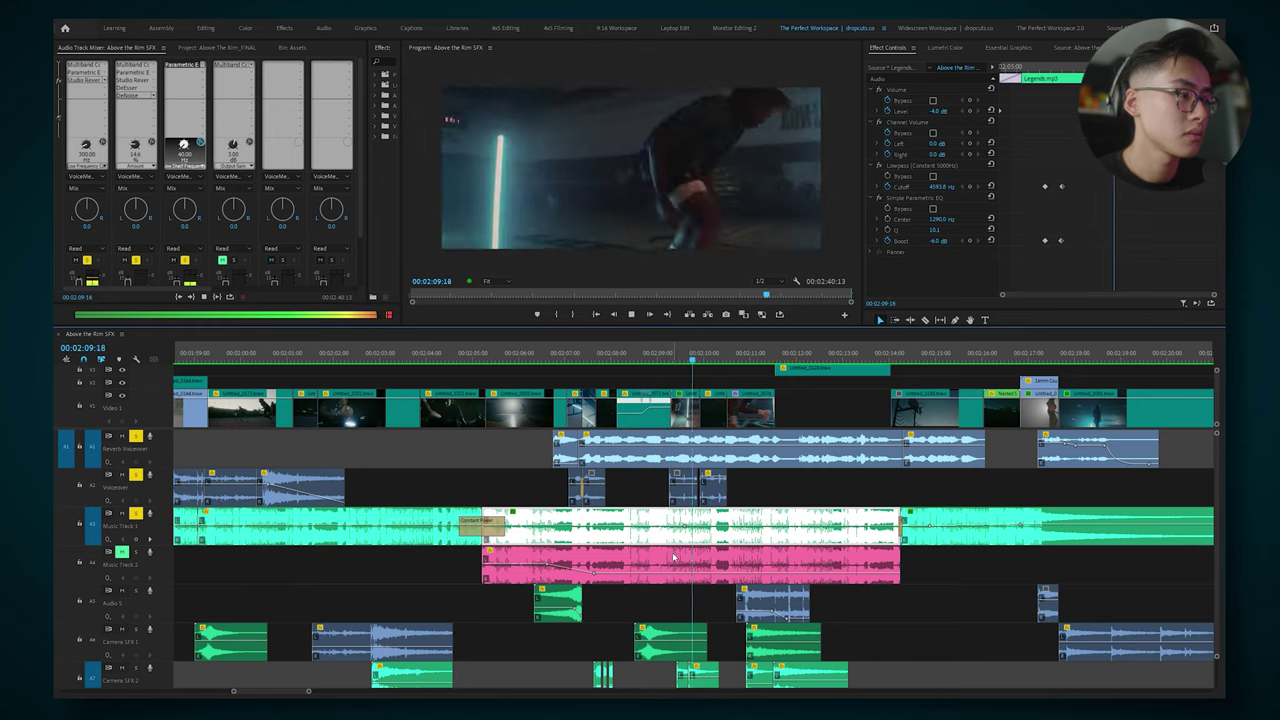
{"action": "key", "text": "space"}
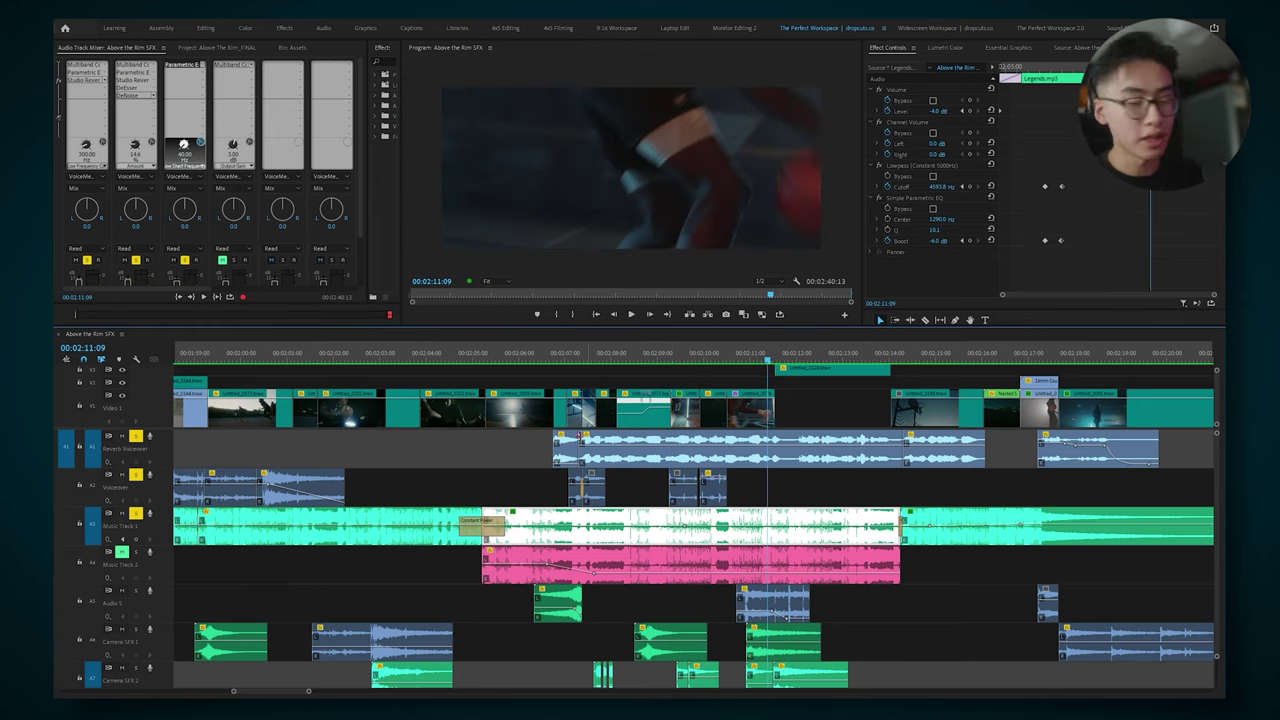
Step: Mute Music Track 1 and solo Music Track 2 to hear Legends.mp3 alone from 02:06:14
{"action": "left_click", "coordinate": [121, 551]}
{"action": "left_click", "coordinate": [121, 513]}
{"action": "key", "text": "space"}
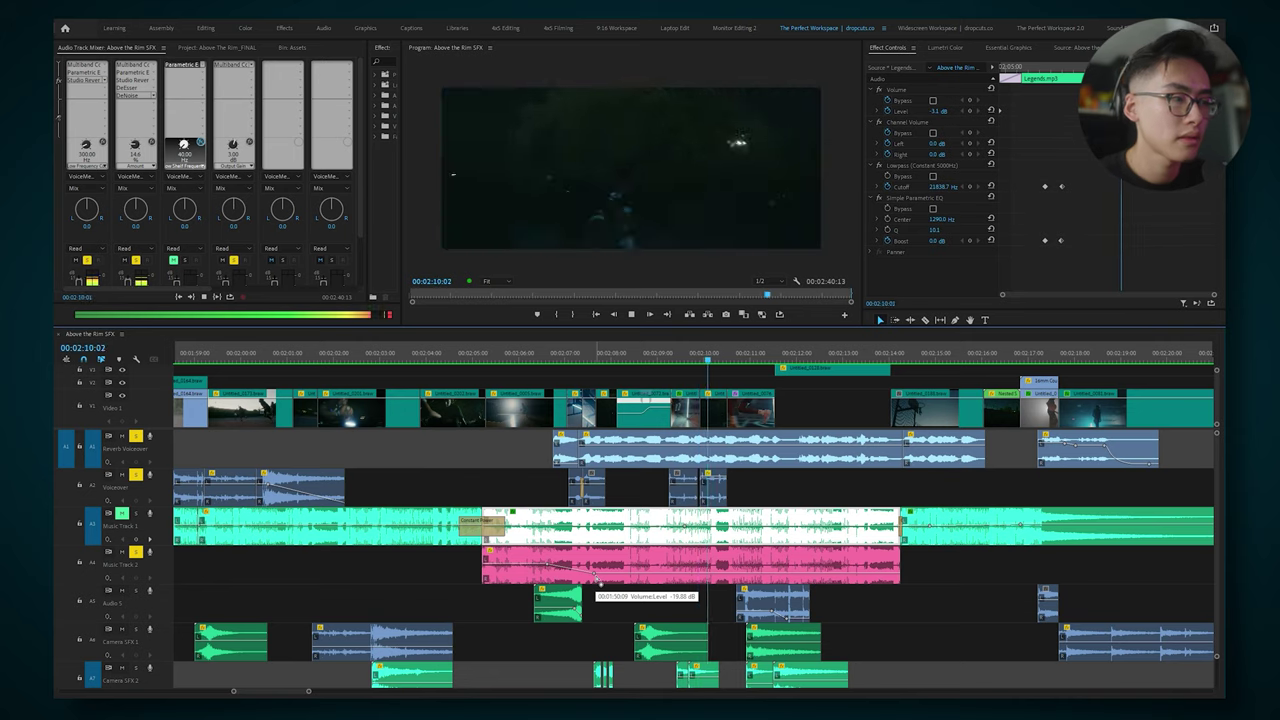
{"action": "key", "text": "space"}
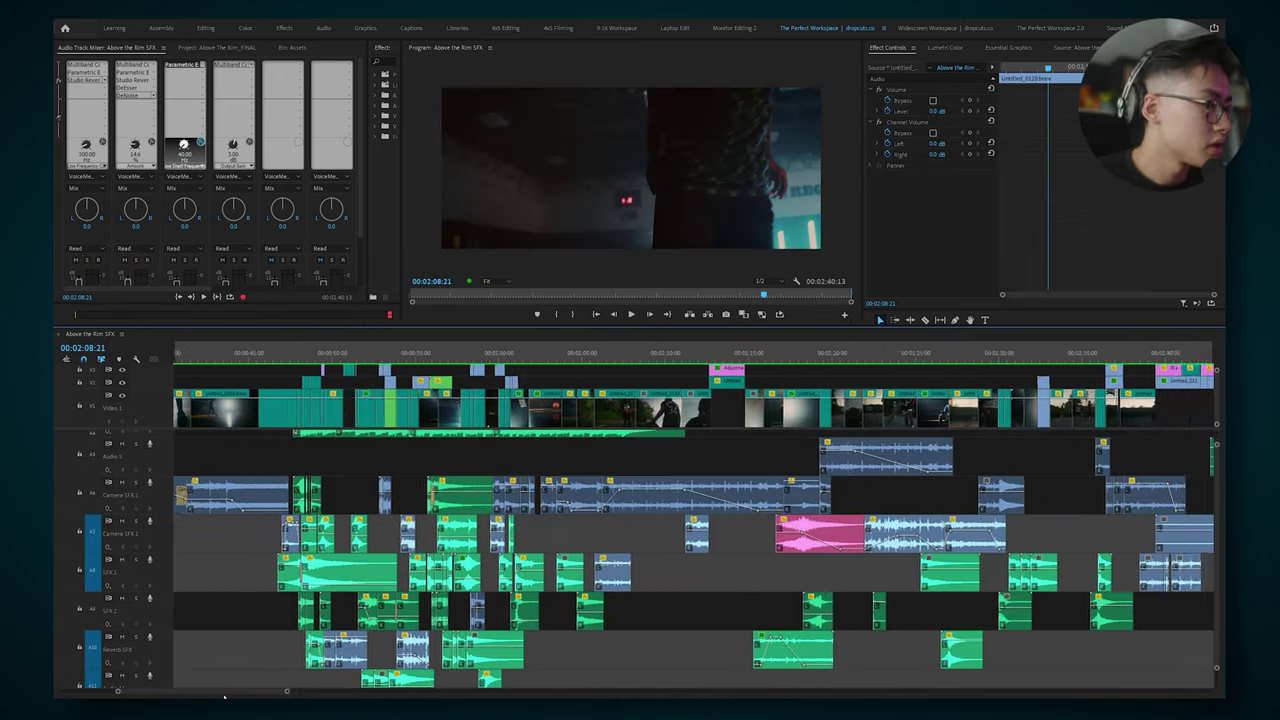
Step: Select the Camera SFX 1 clips, then the clips on SFX 1, SFX 2 and Reverb SFX
{"action": "scroll", "coordinate": [592, 586], "scroll_direction": "up", "scroll_amount": 2}
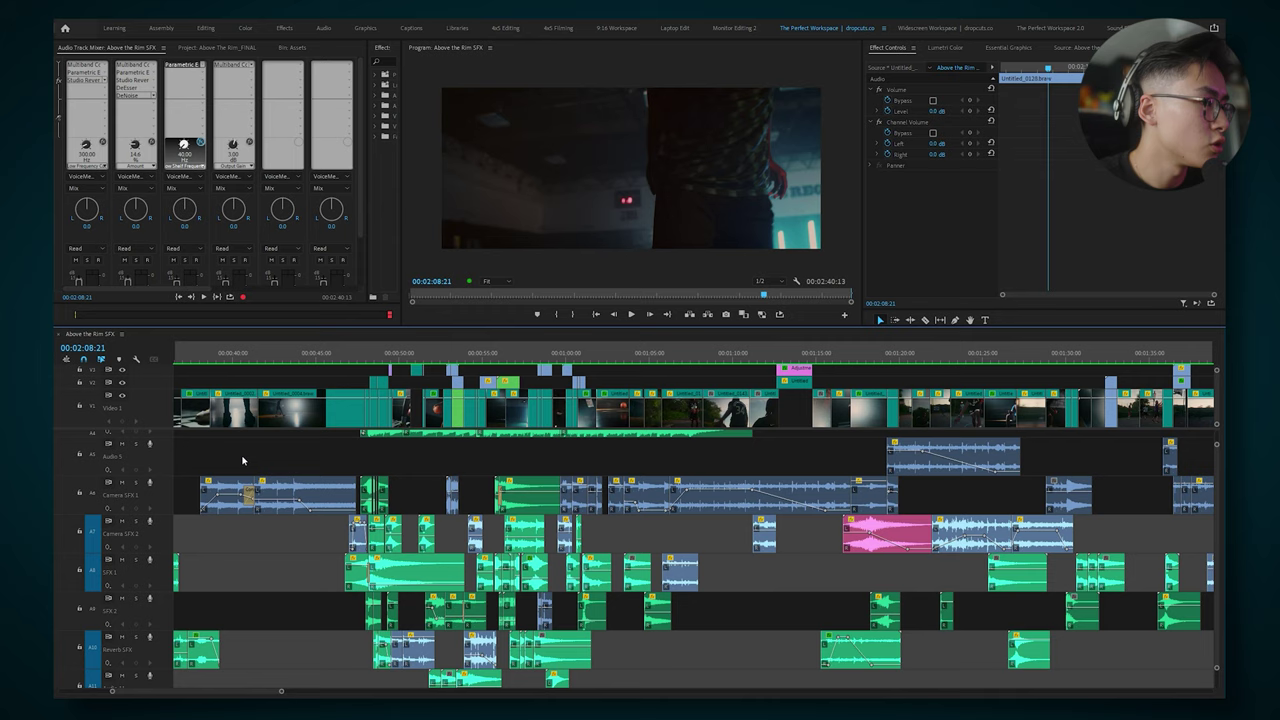
{"action": "left_click_drag", "start_coordinate": [242, 460], "coordinate": [320, 498]}
{"action": "left_click_drag", "start_coordinate": [582, 462], "coordinate": [894, 510]}
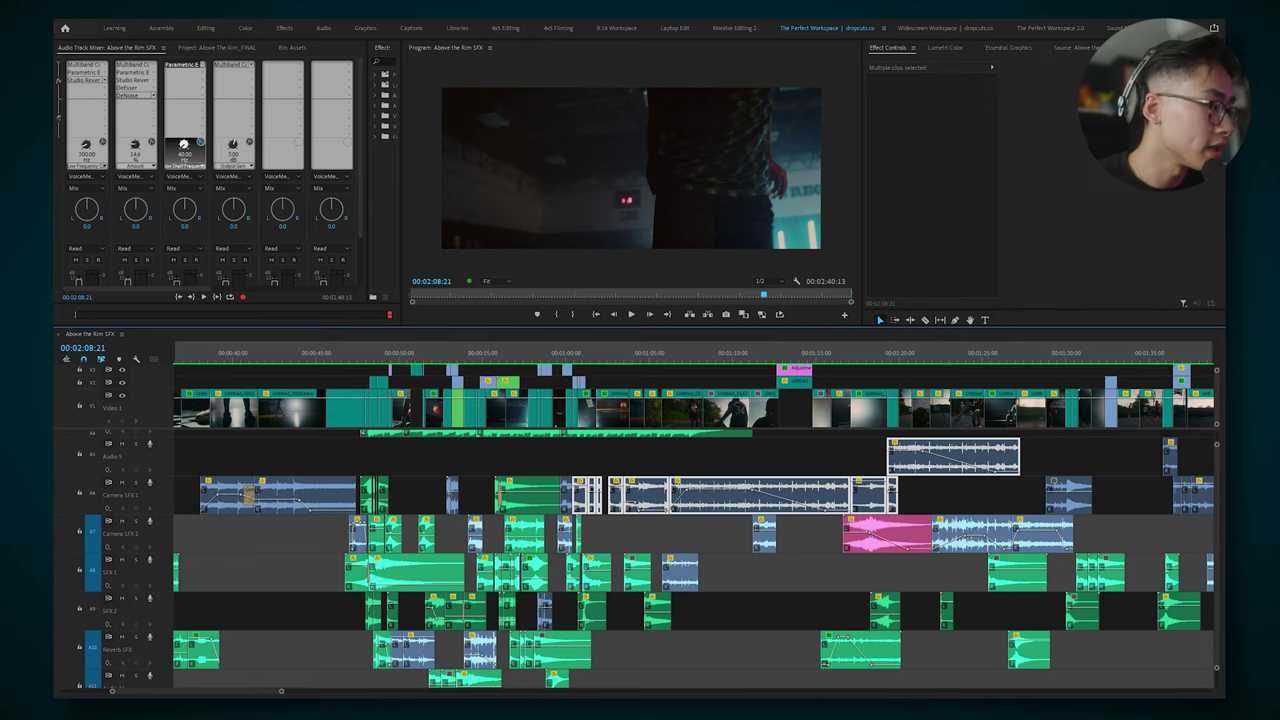
{"action": "scroll", "coordinate": [250, 694], "scroll_direction": "up", "scroll_amount": 6}
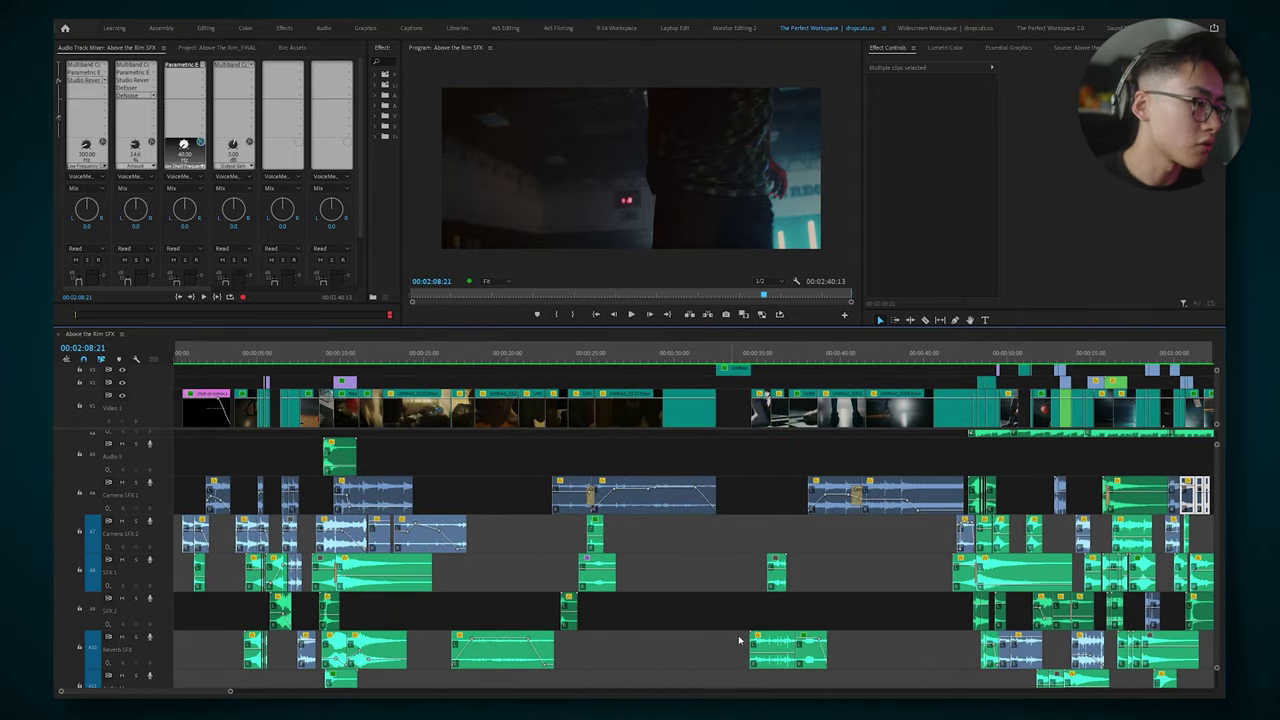
{"action": "left_click_drag", "start_coordinate": [866, 644], "coordinate": [334, 576]}
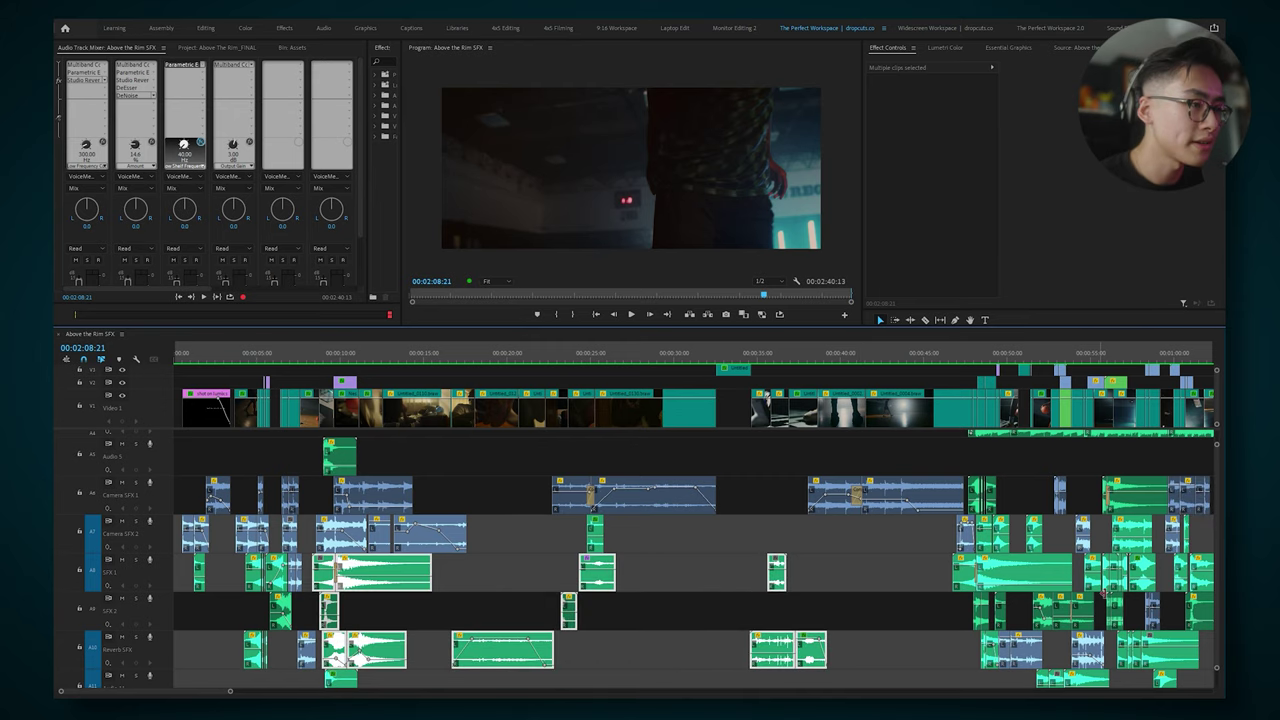
Step: Zoom the timeline to the opening 22 seconds and play the sequence from the start
{"action": "key", "text": "="}
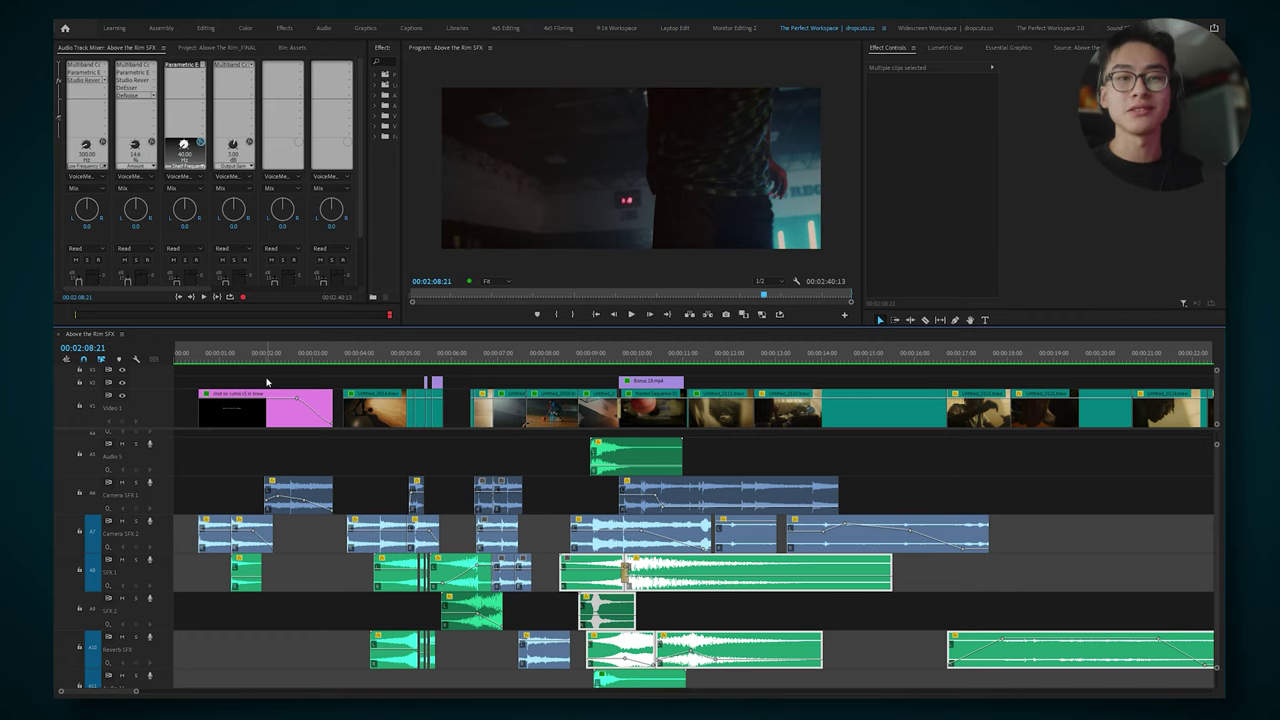
{"action": "scroll", "coordinate": [240, 510], "scroll_direction": "up", "scroll_amount": 5}
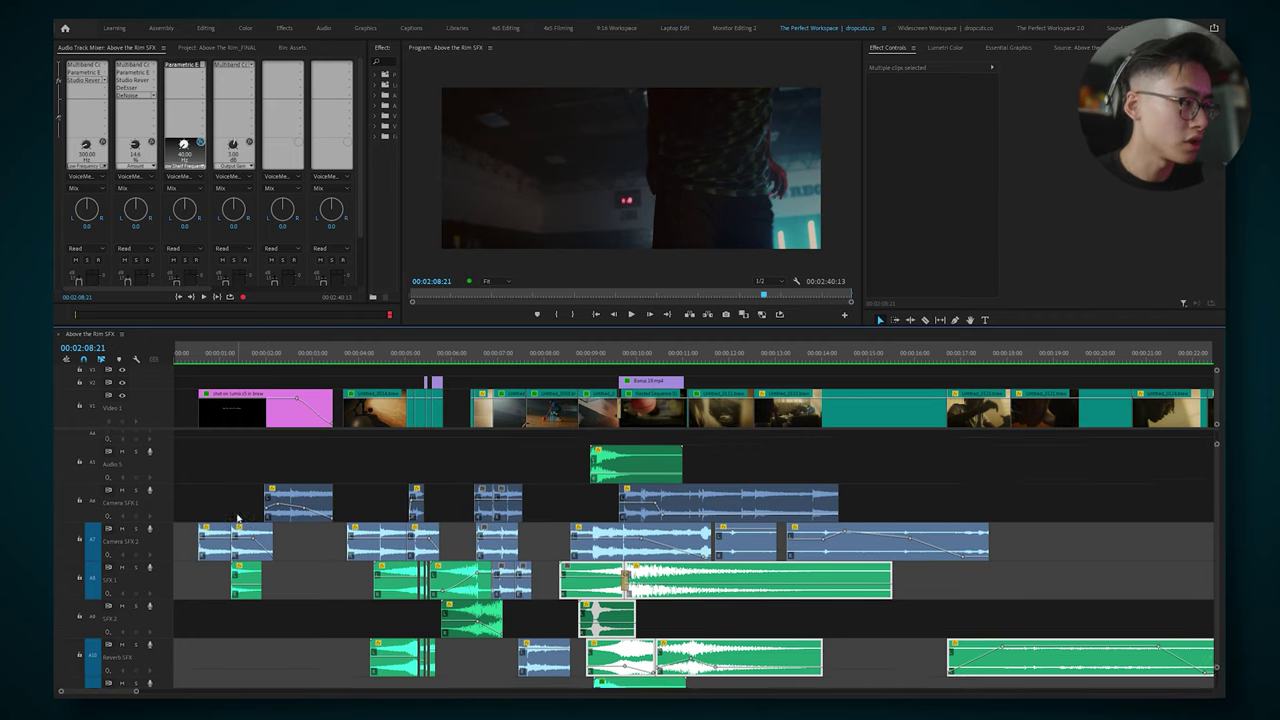
{"action": "scroll", "coordinate": [217, 527], "scroll_direction": "down", "scroll_amount": 4}
{"action": "key", "text": "Home"}
{"action": "key", "text": "space"}
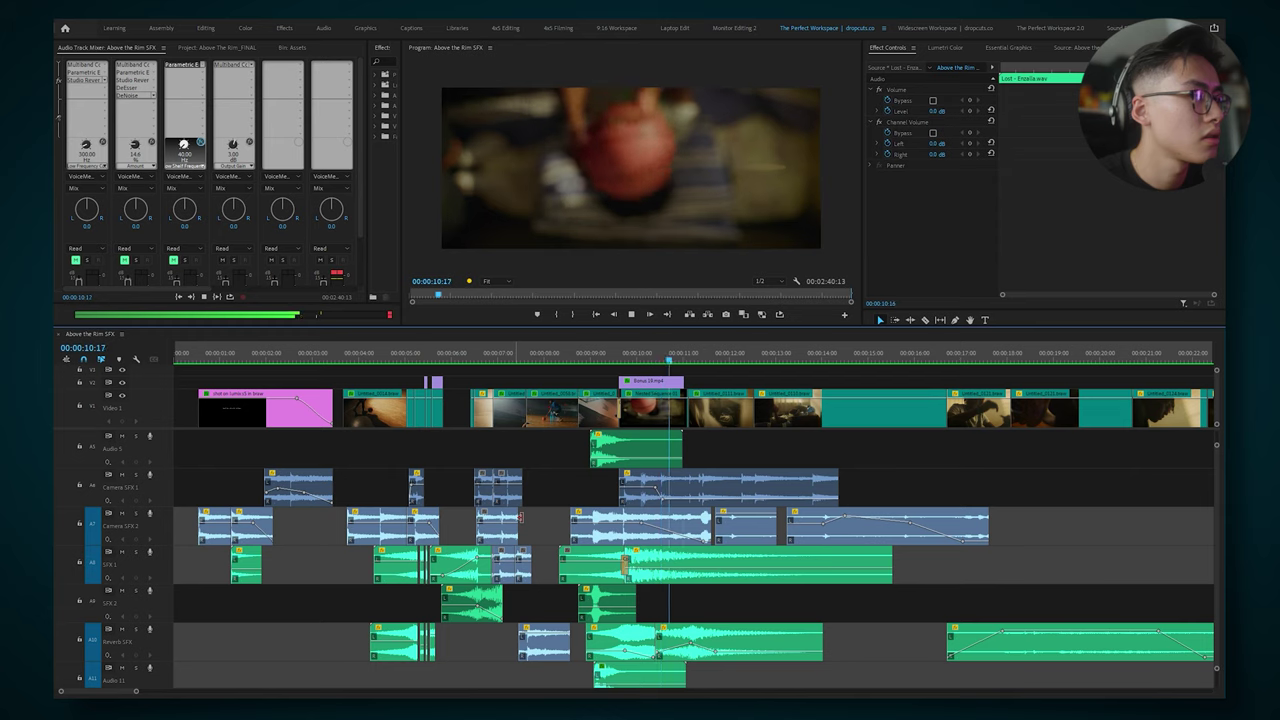
Step: Stop playback, scrub through the hoop shot near 00:00:08:23 and play from there
{"action": "key", "text": "space"}
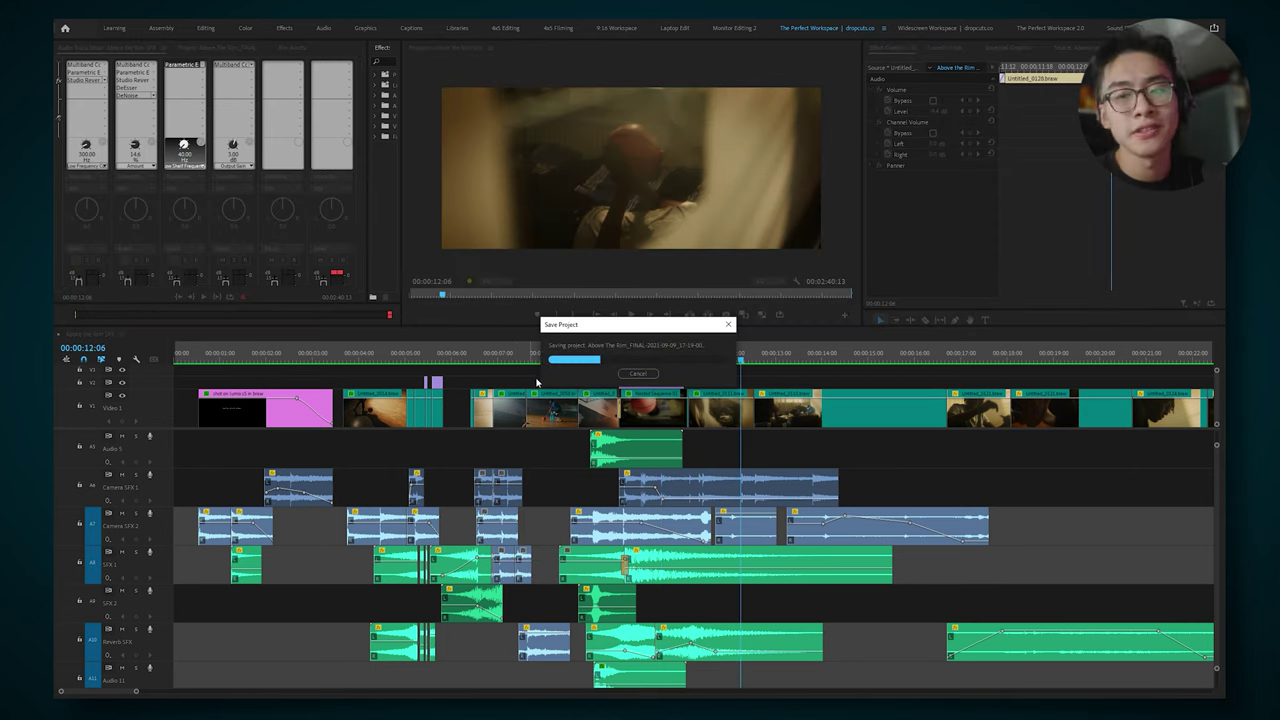
{"action": "left_click", "coordinate": [589, 359]}
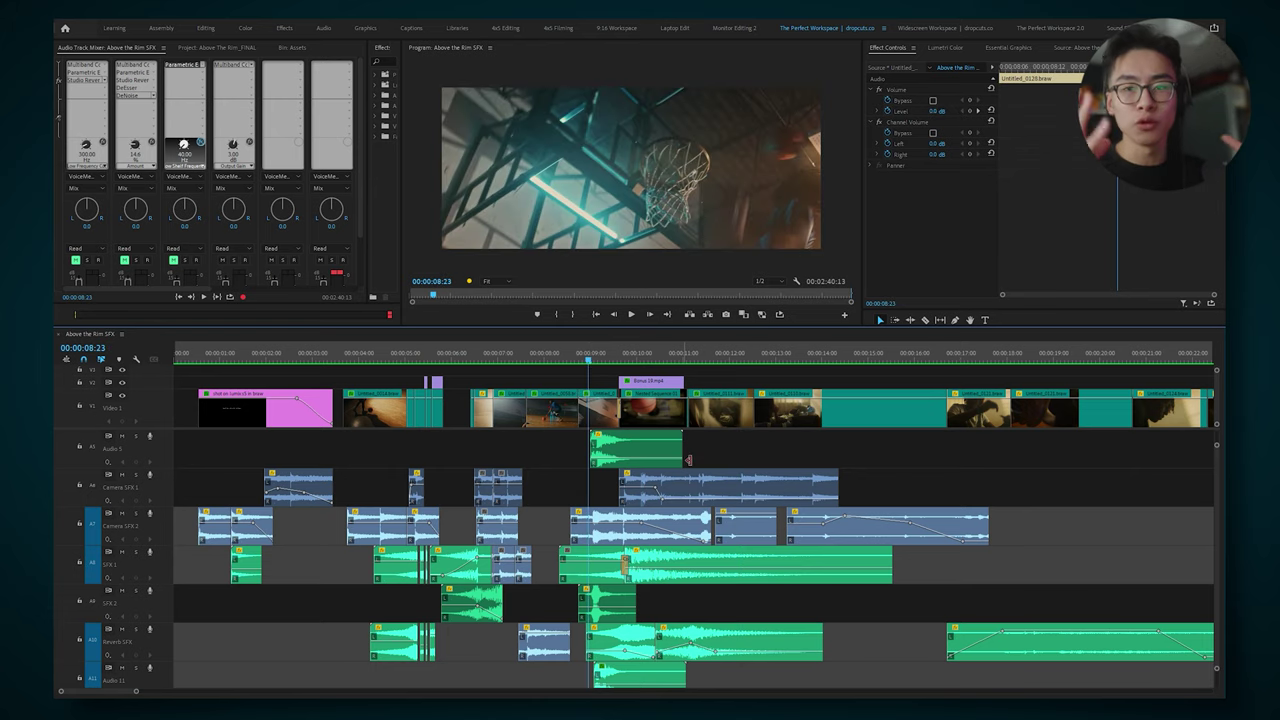
{"action": "left_click_drag", "start_coordinate": [590, 358], "coordinate": [603, 358]}
{"action": "key", "text": "space"}
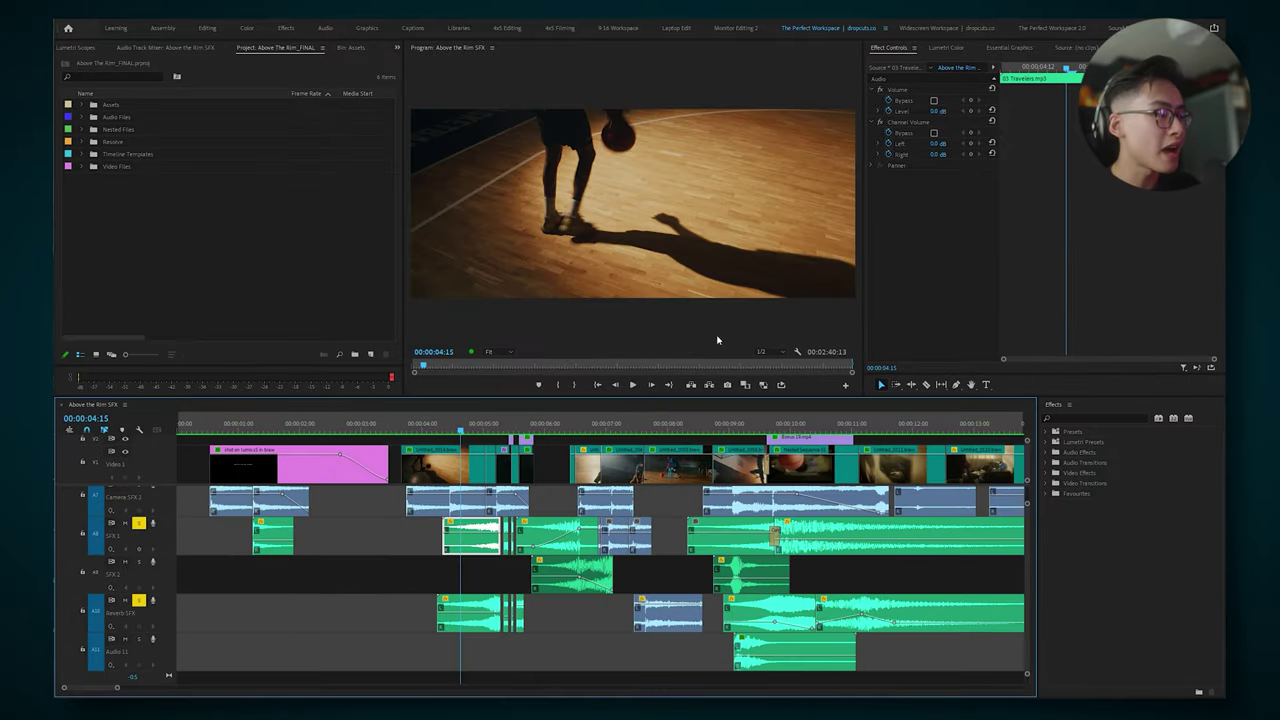
Step: Replay the section from about four seconds and zoom the timeline in further
{"action": "scroll", "coordinate": [470, 440], "scroll_direction": "up", "scroll_amount": 1}
{"action": "left_click", "coordinate": [425, 432]}
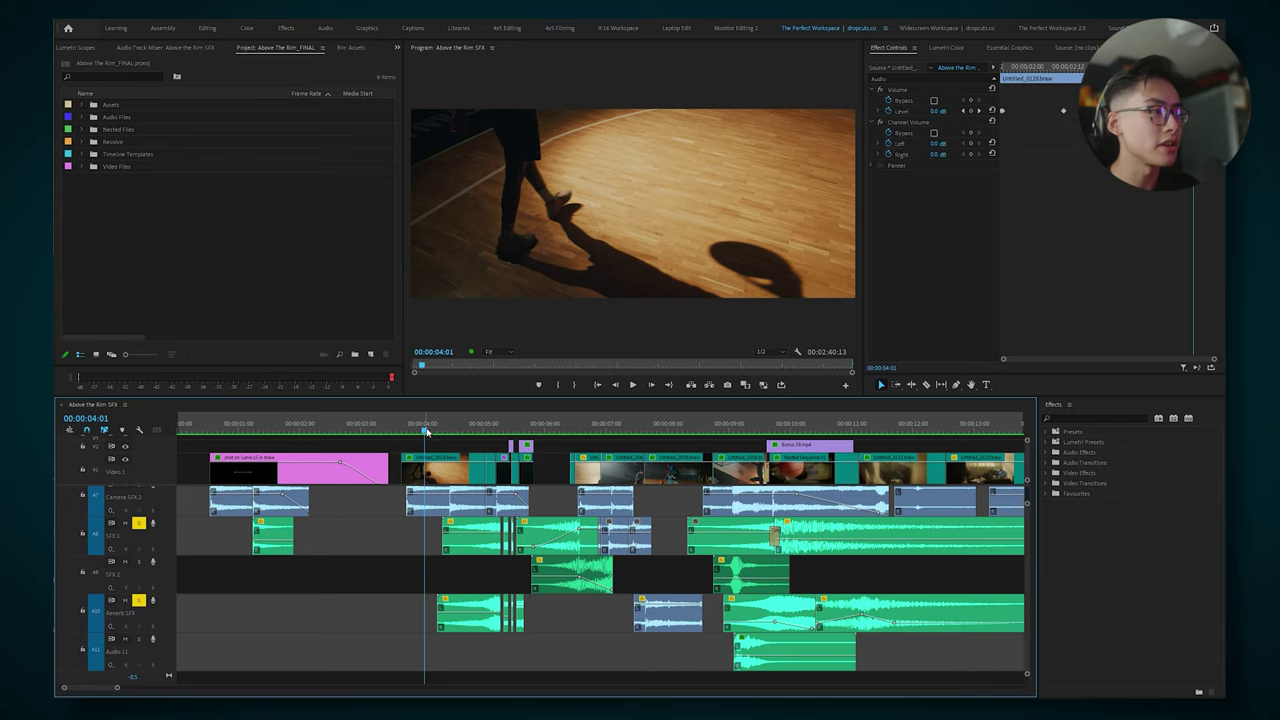
{"action": "key", "text": "space"}
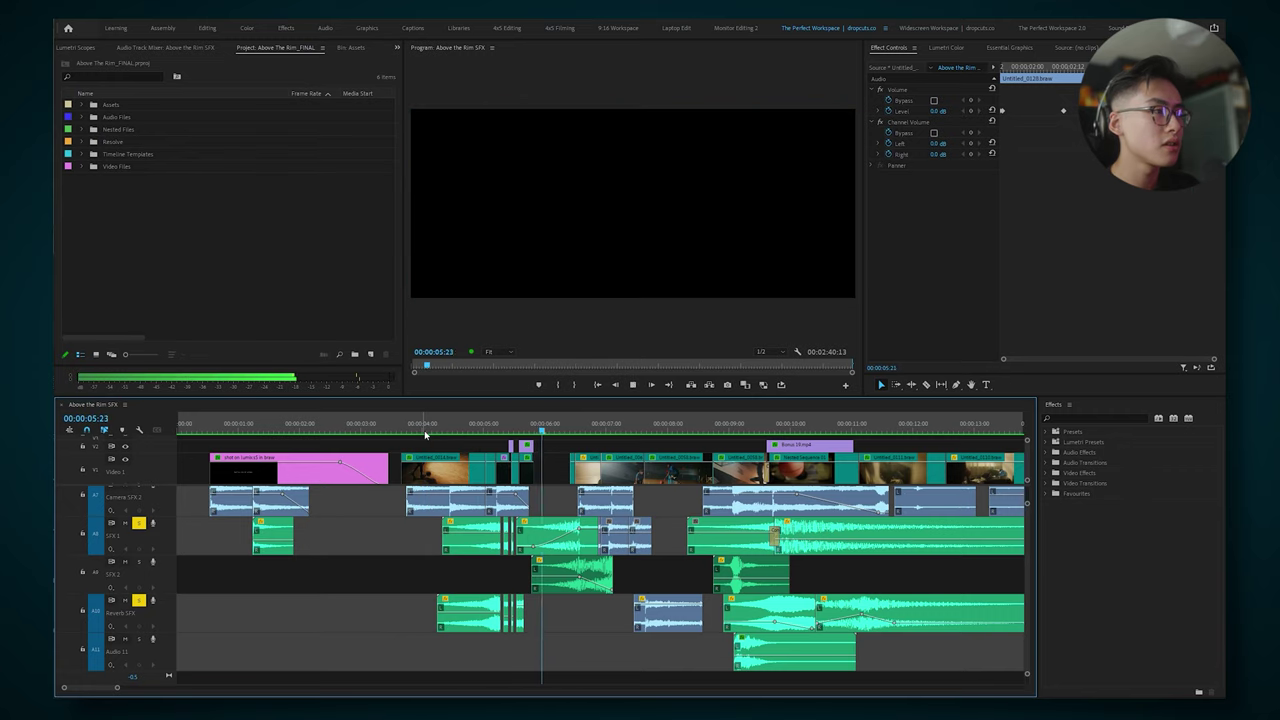
{"action": "key", "text": "space"}
{"action": "key", "text": "equal"}
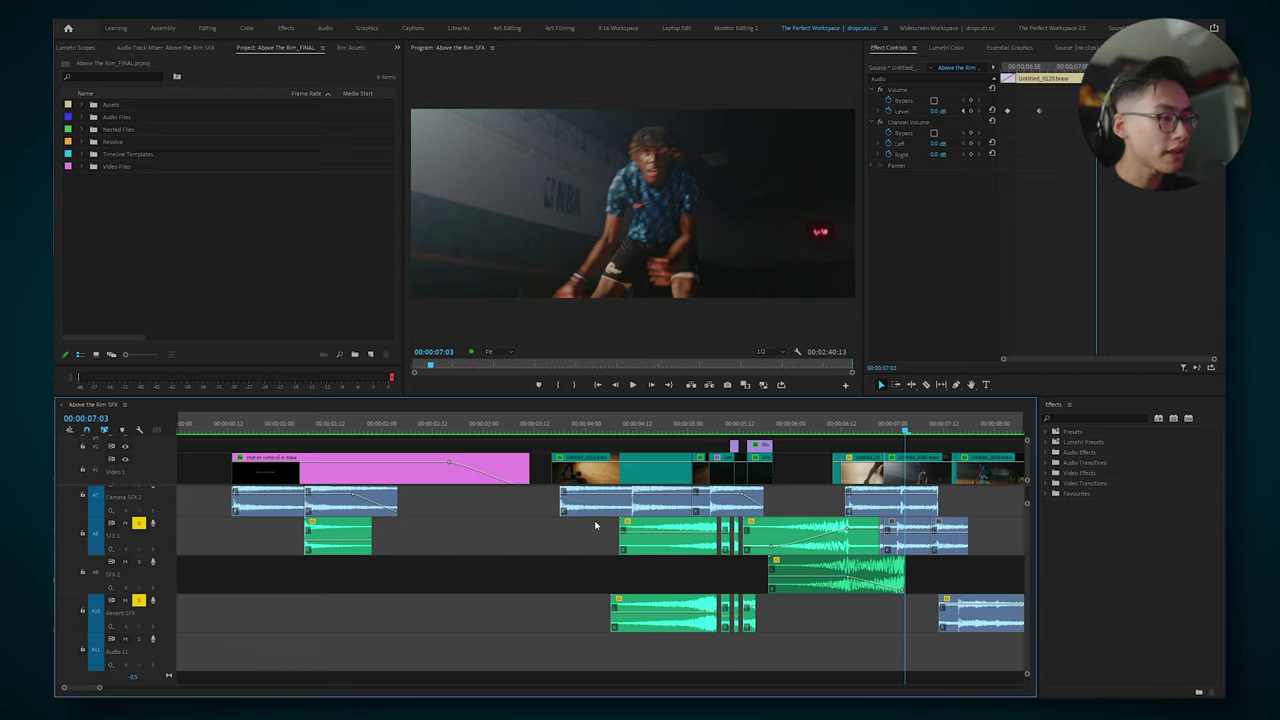
Step: Select the Reverb SFX clips under the whoosh and play them together with it
{"action": "left_click", "coordinate": [611, 424]}
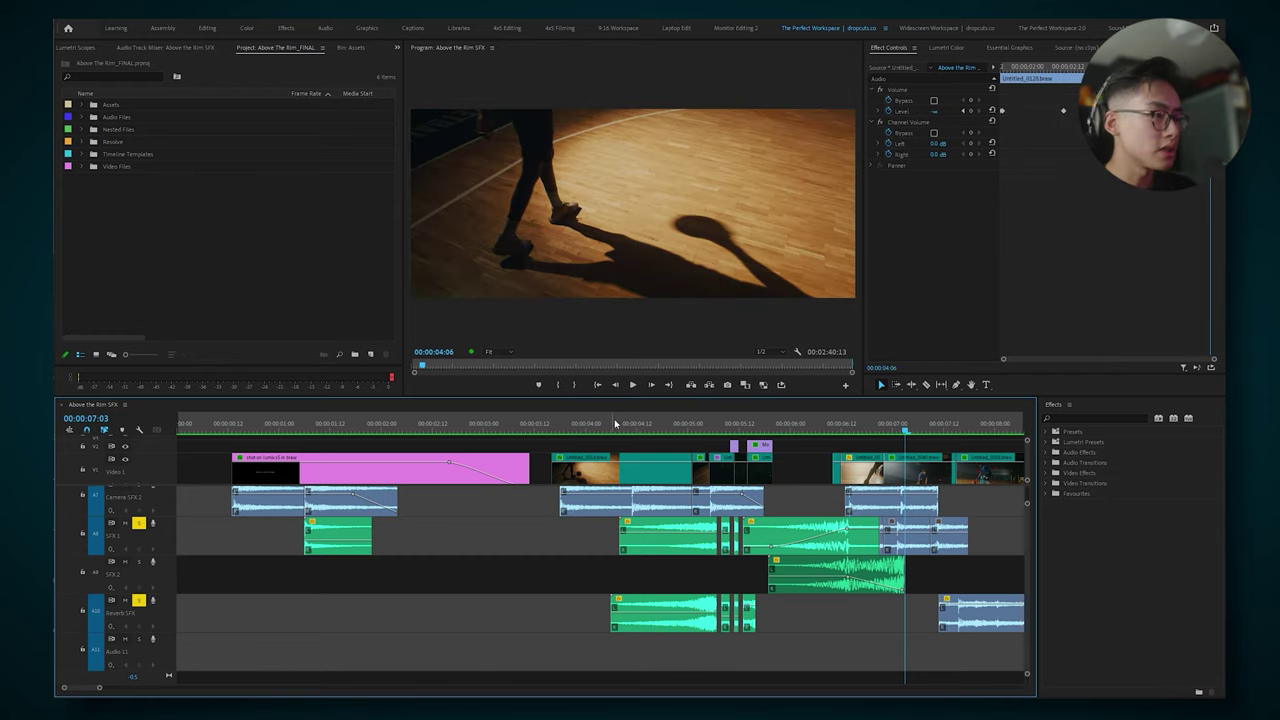
{"action": "left_click_drag", "start_coordinate": [585, 616], "coordinate": [847, 630]}
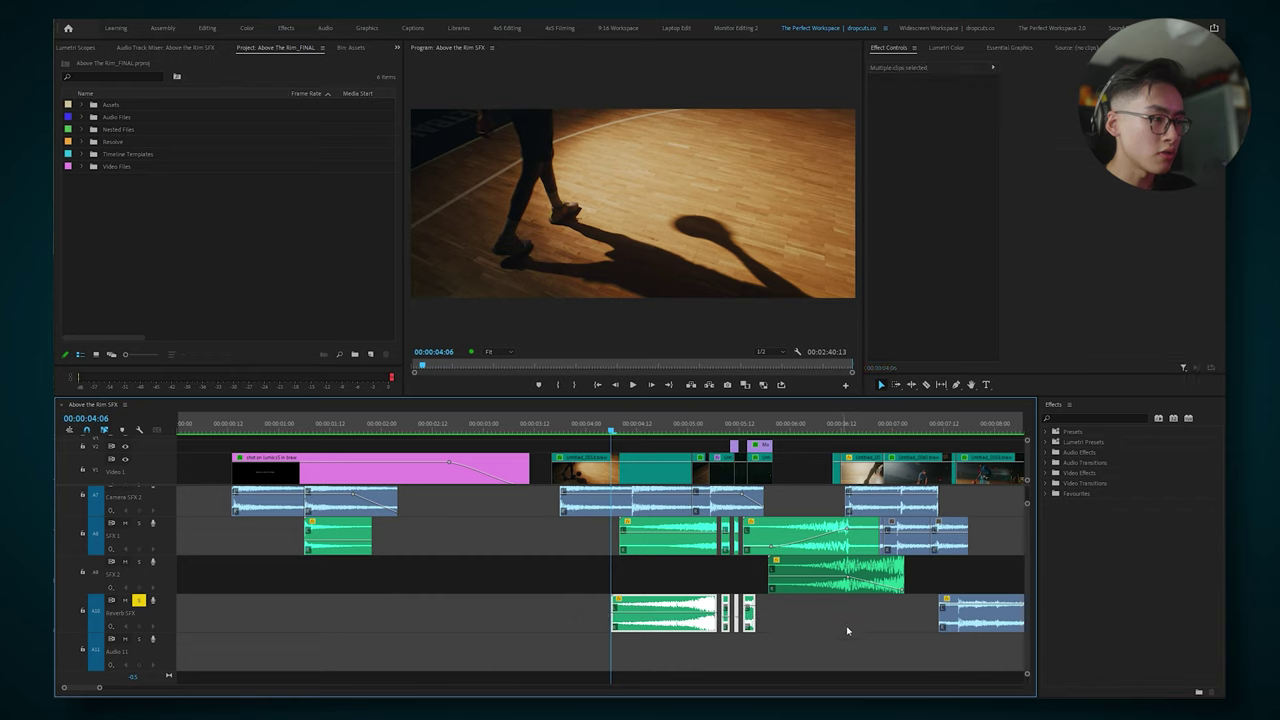
{"action": "key", "text": "space"}
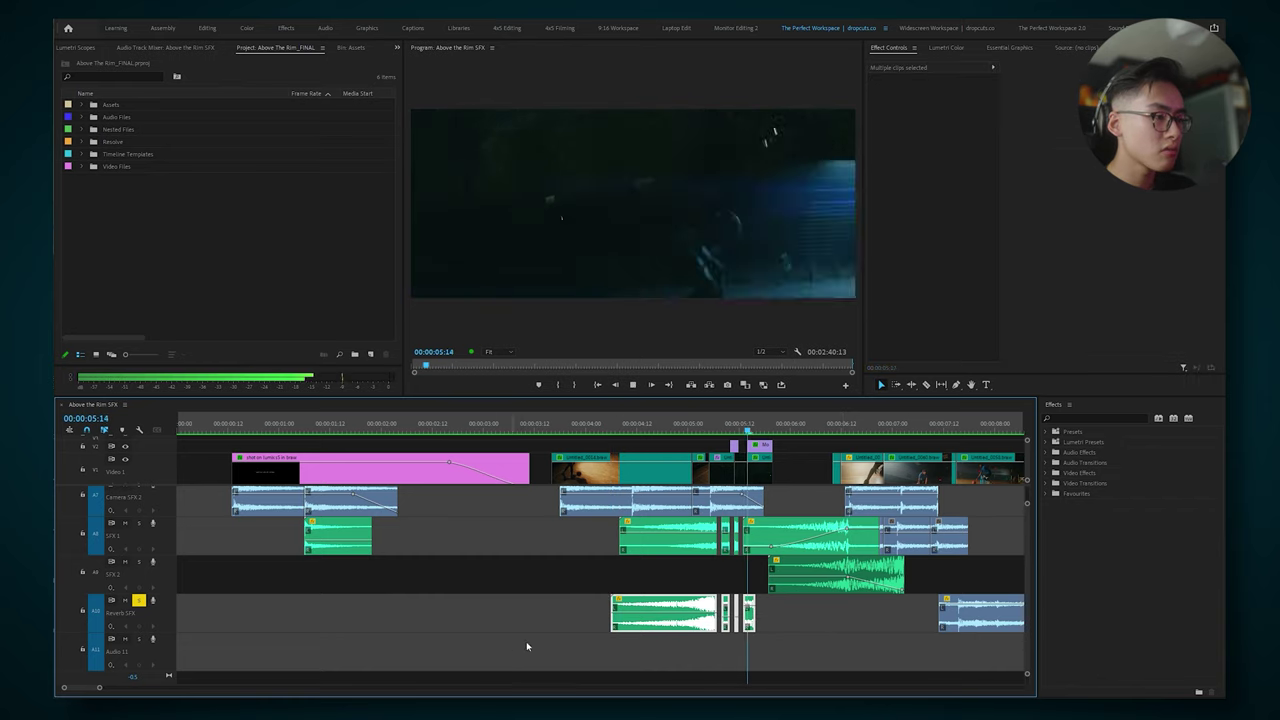
{"action": "key", "text": "space"}
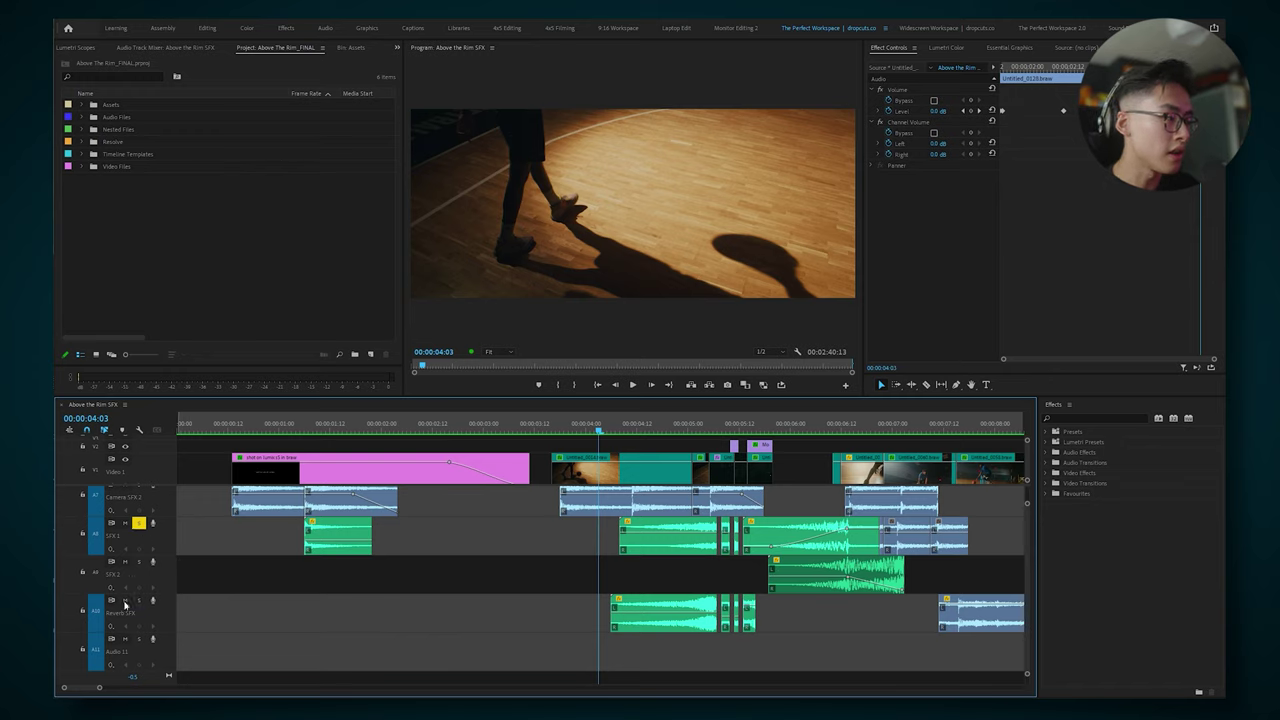
Step: Replay the whoosh from 00:00:03:21, stop at 00:00:05:15 and zoom in around the playhead
{"action": "left_click", "coordinate": [574, 428]}
{"action": "key", "text": "space"}
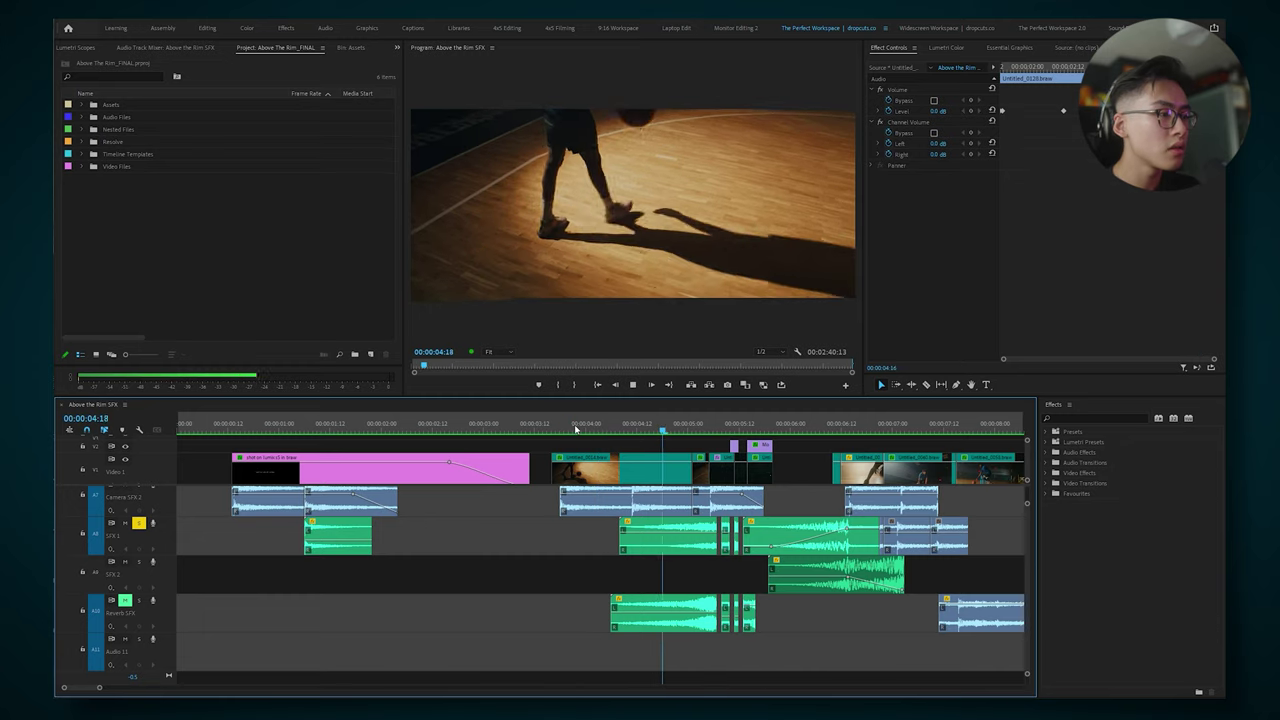
{"action": "left_click", "coordinate": [575, 428]}
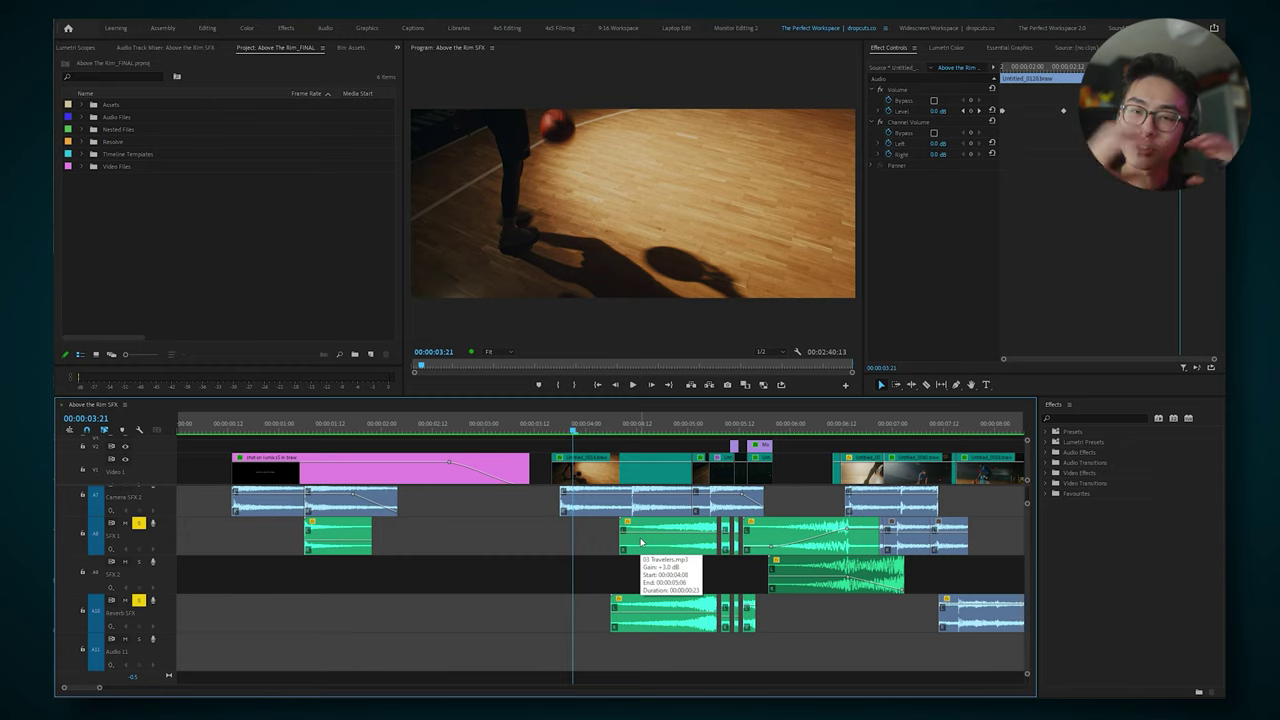
{"action": "key", "text": "space"}
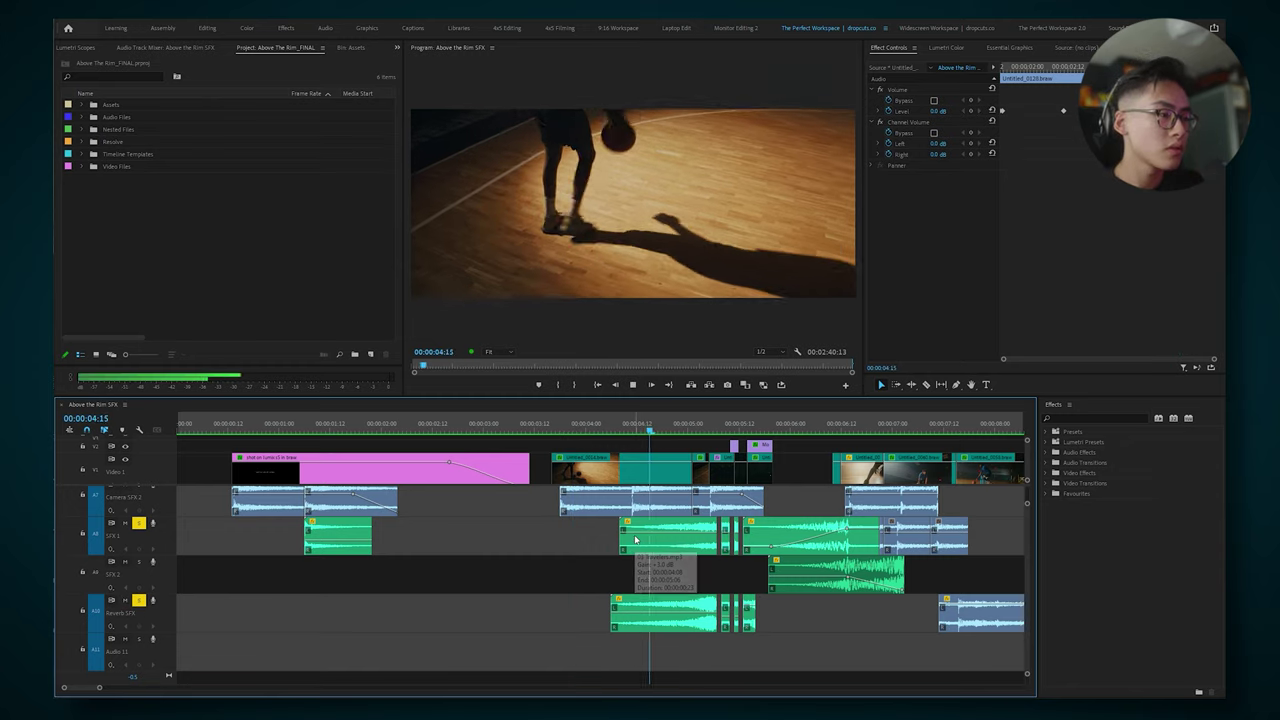
{"action": "left_click", "coordinate": [677, 430]}
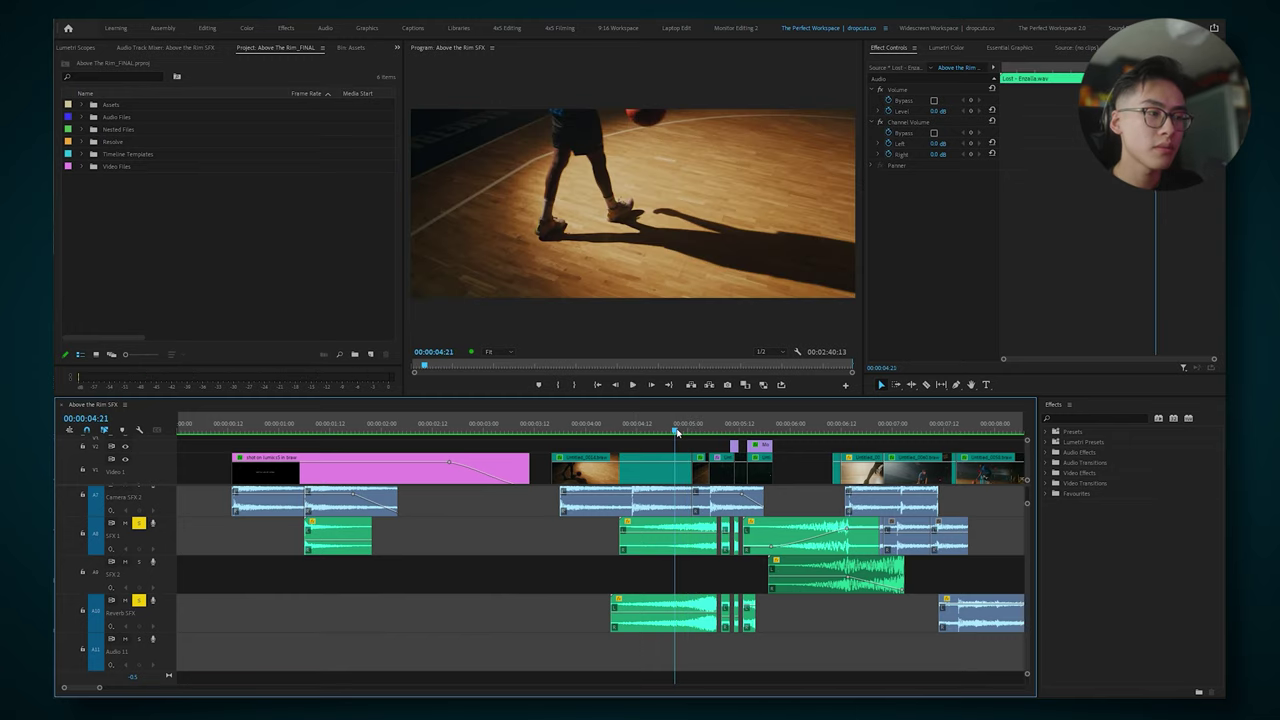
{"action": "key", "text": "space"}
{"action": "key", "text": "equal"}
{"action": "key", "text": "equal"}
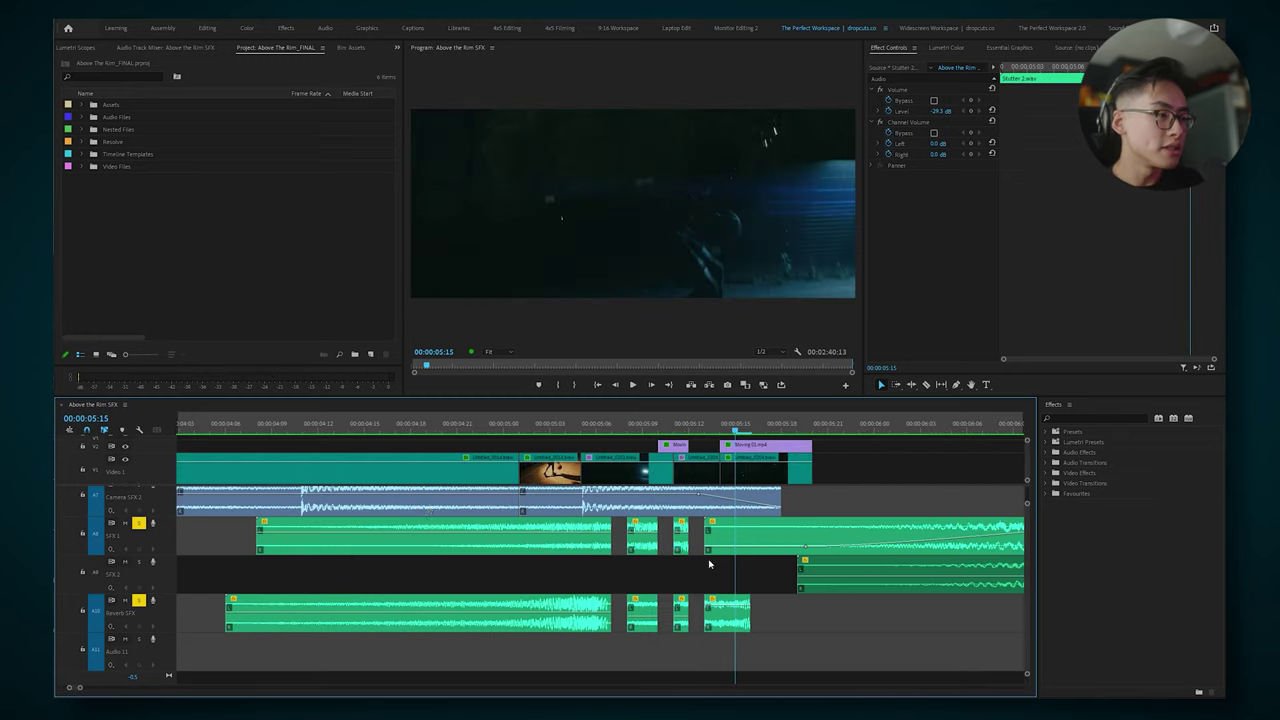
Step: Reveal the whoosh's source 03 Travelers.mp3 in the project and preview it in the Source Monitor
{"action": "left_click", "coordinate": [527, 545]}
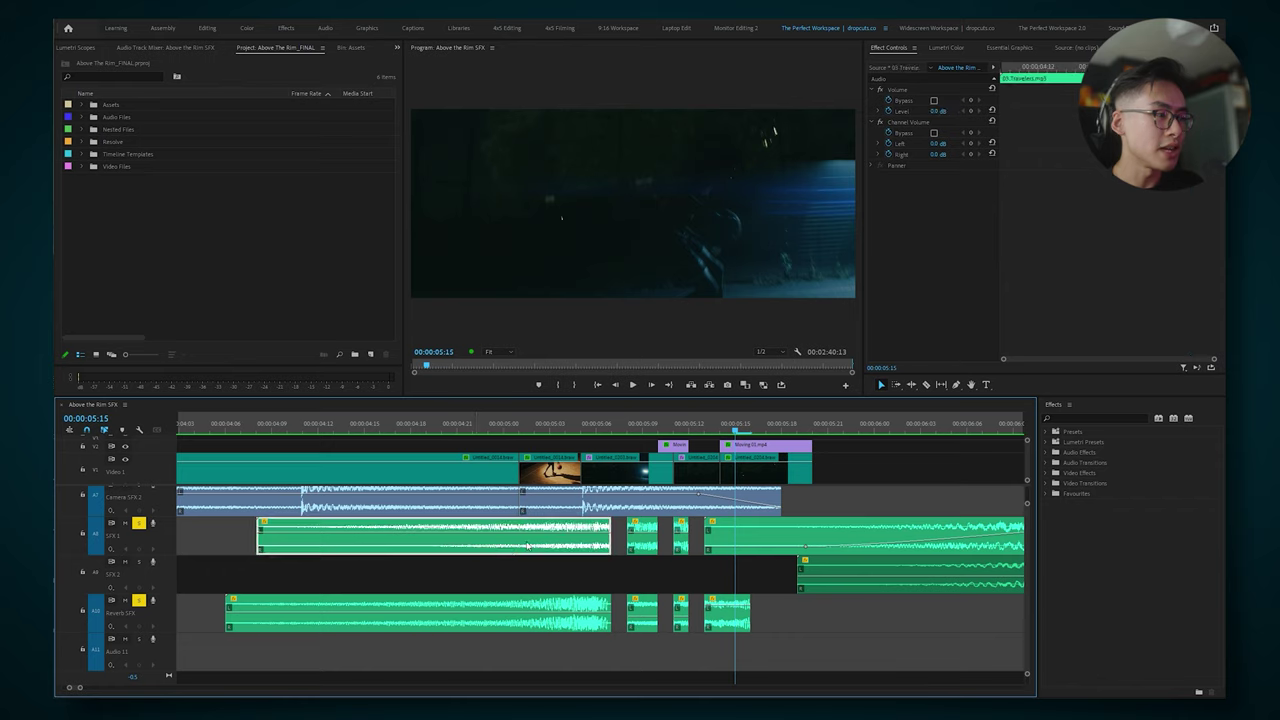
{"action": "right_click", "coordinate": [520, 548]}
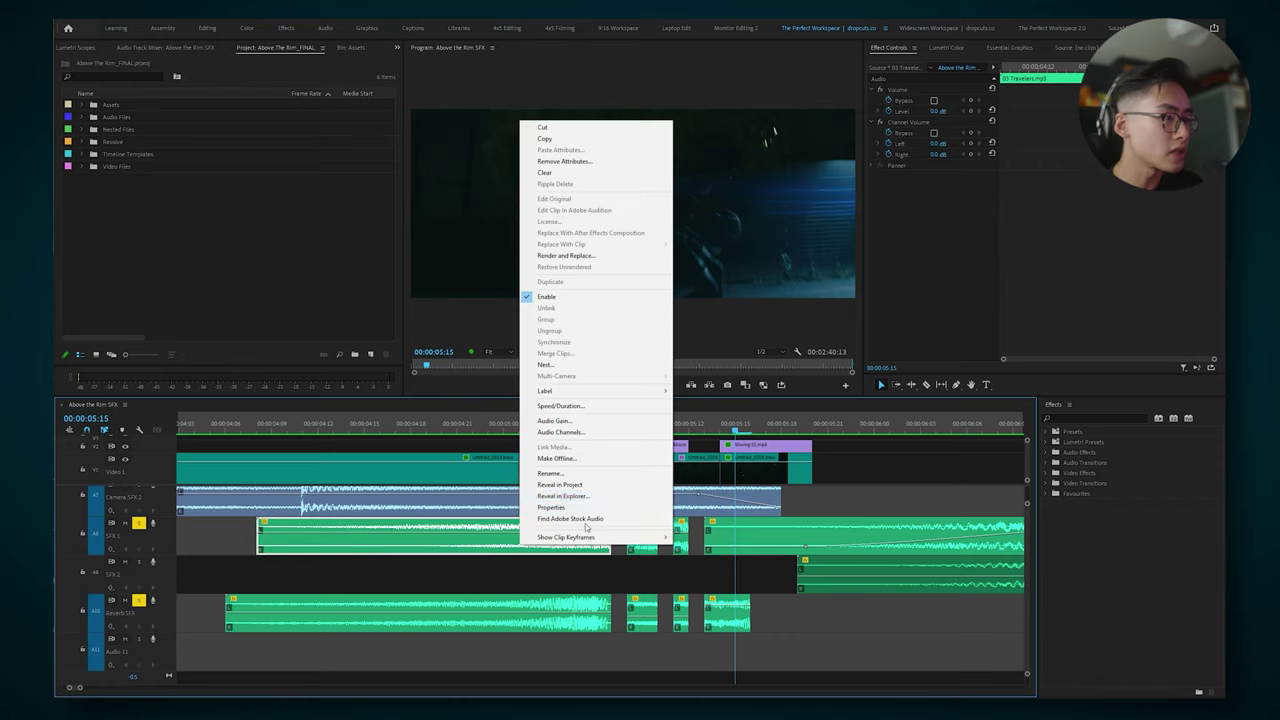
{"action": "left_click", "coordinate": [578, 490]}
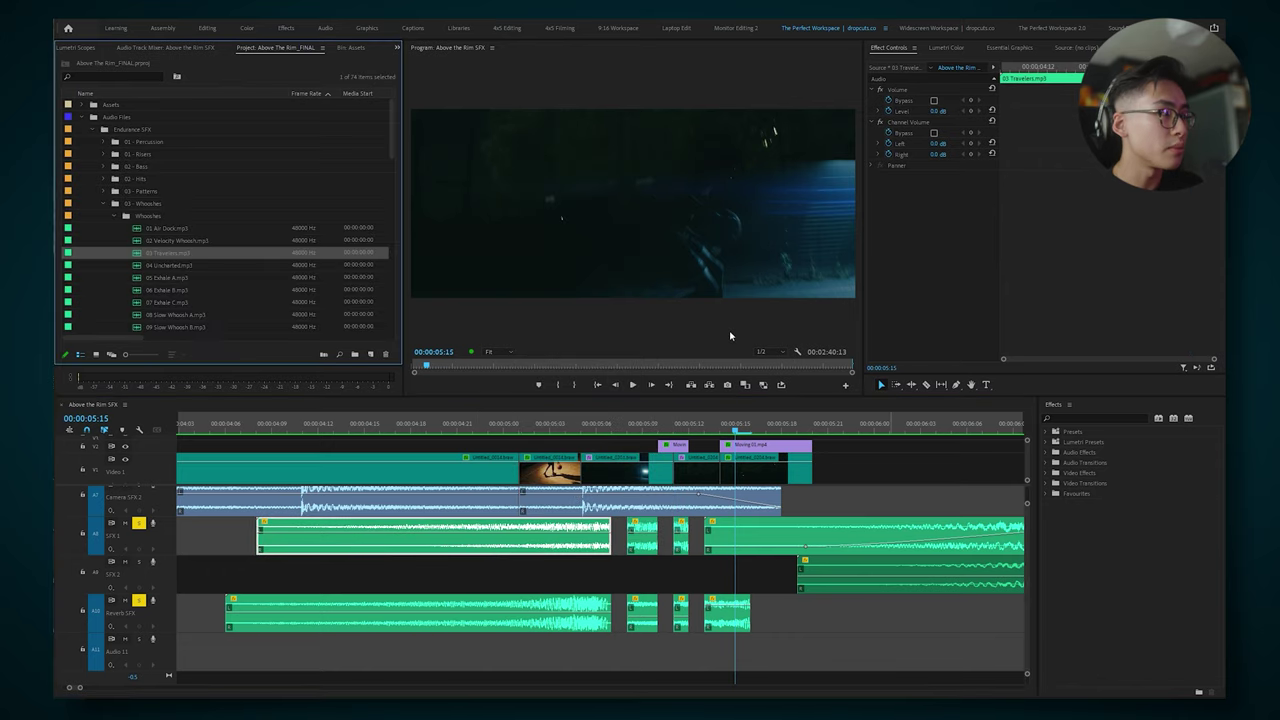
{"action": "double_click", "coordinate": [140, 256]}
{"action": "key", "text": "space"}
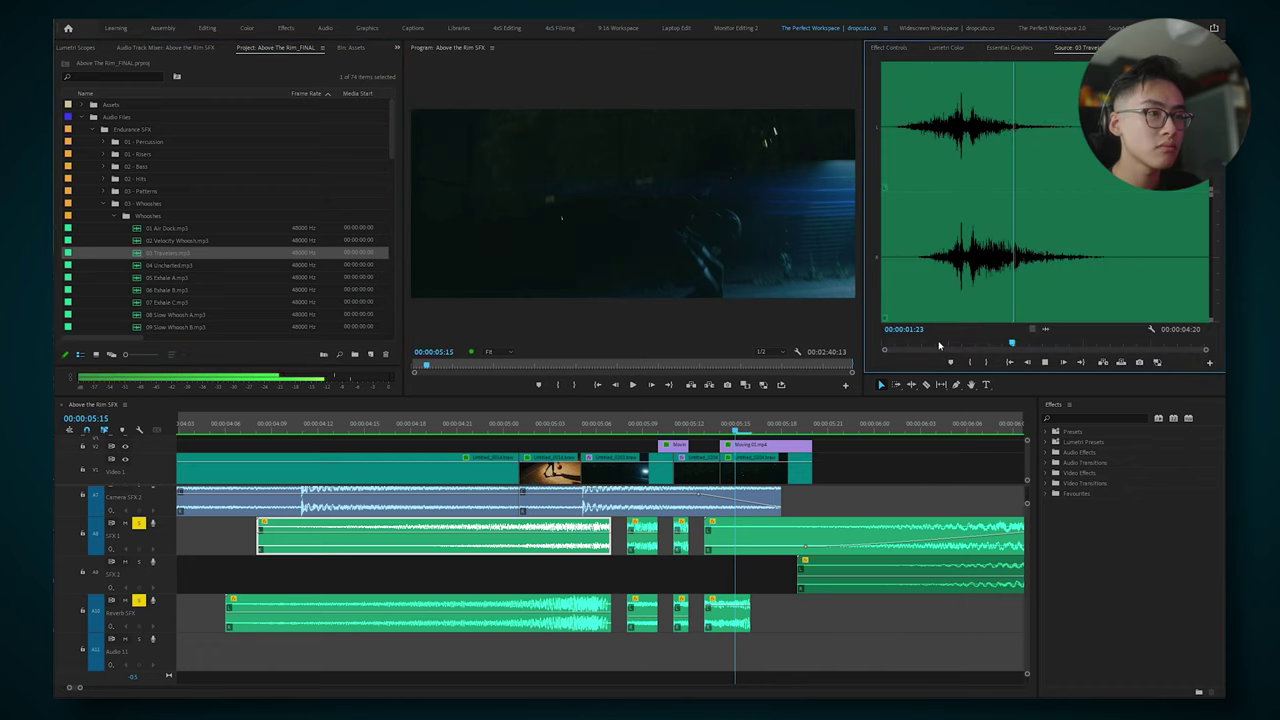
{"action": "left_click", "coordinate": [933, 344]}
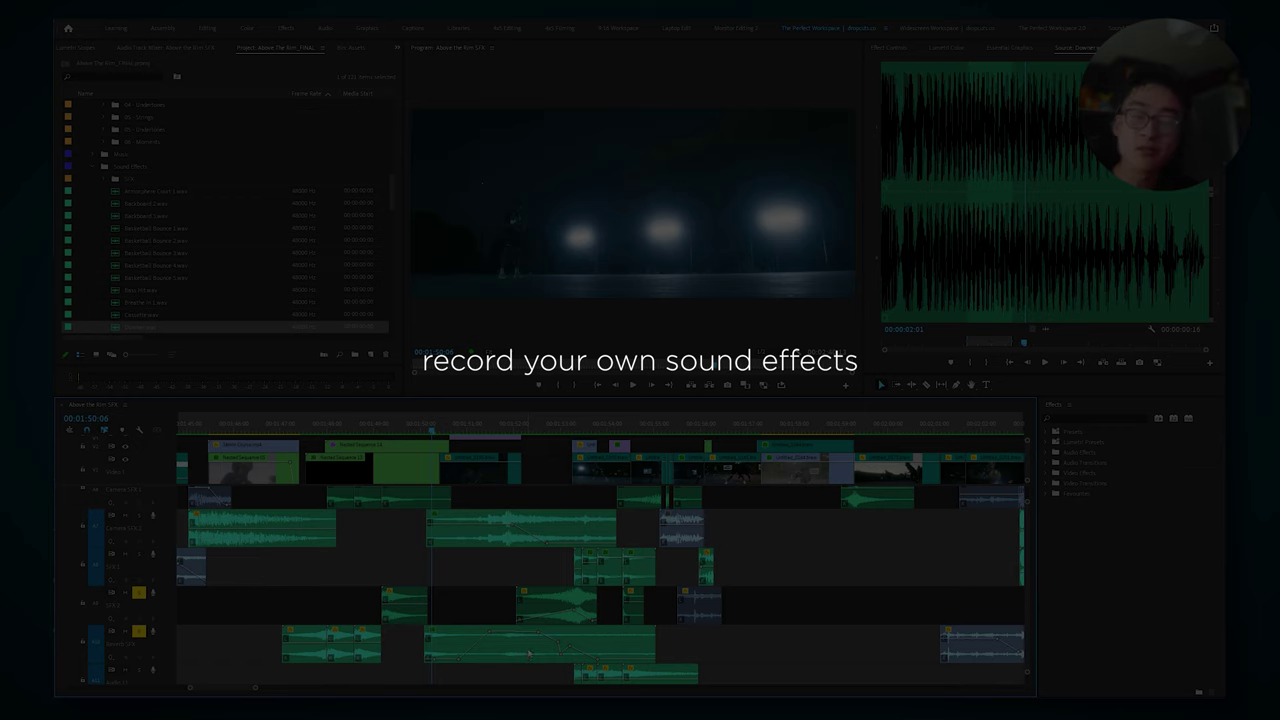
Step: Select the long Reverb SFX clip and play the sequence around 1:50
{"action": "left_click", "coordinate": [530, 653]}
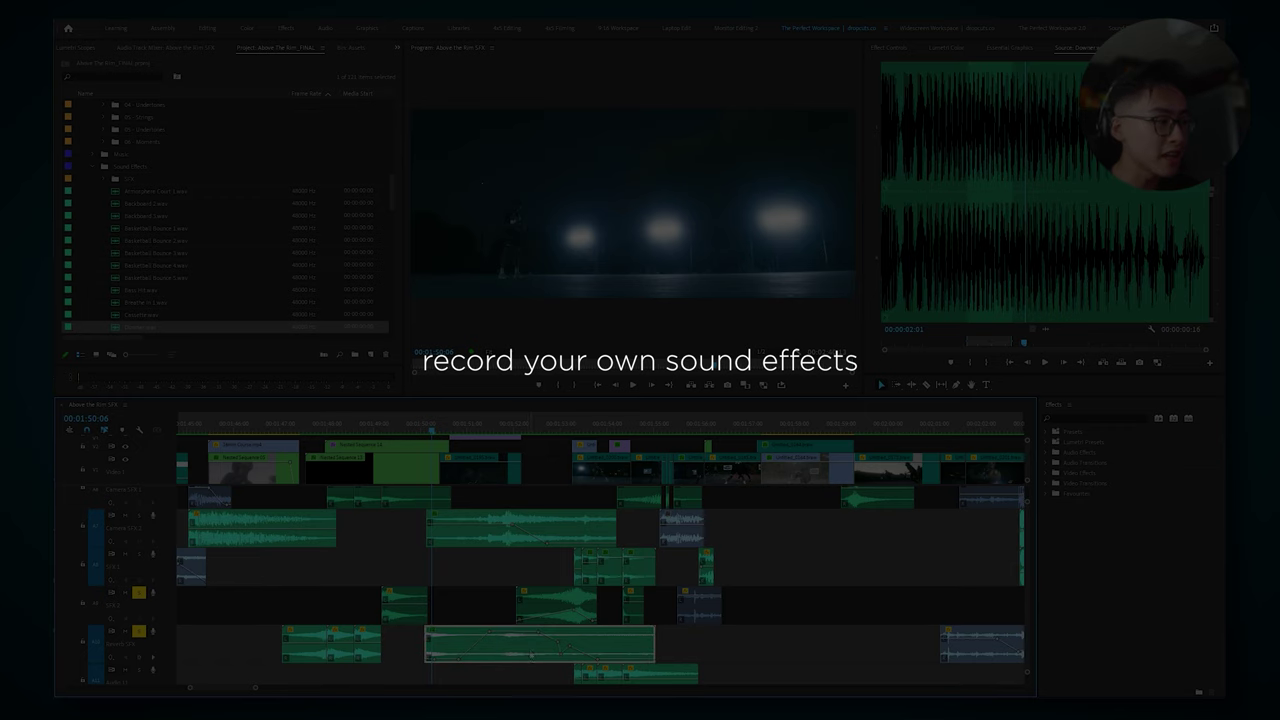
{"action": "key", "text": "space"}
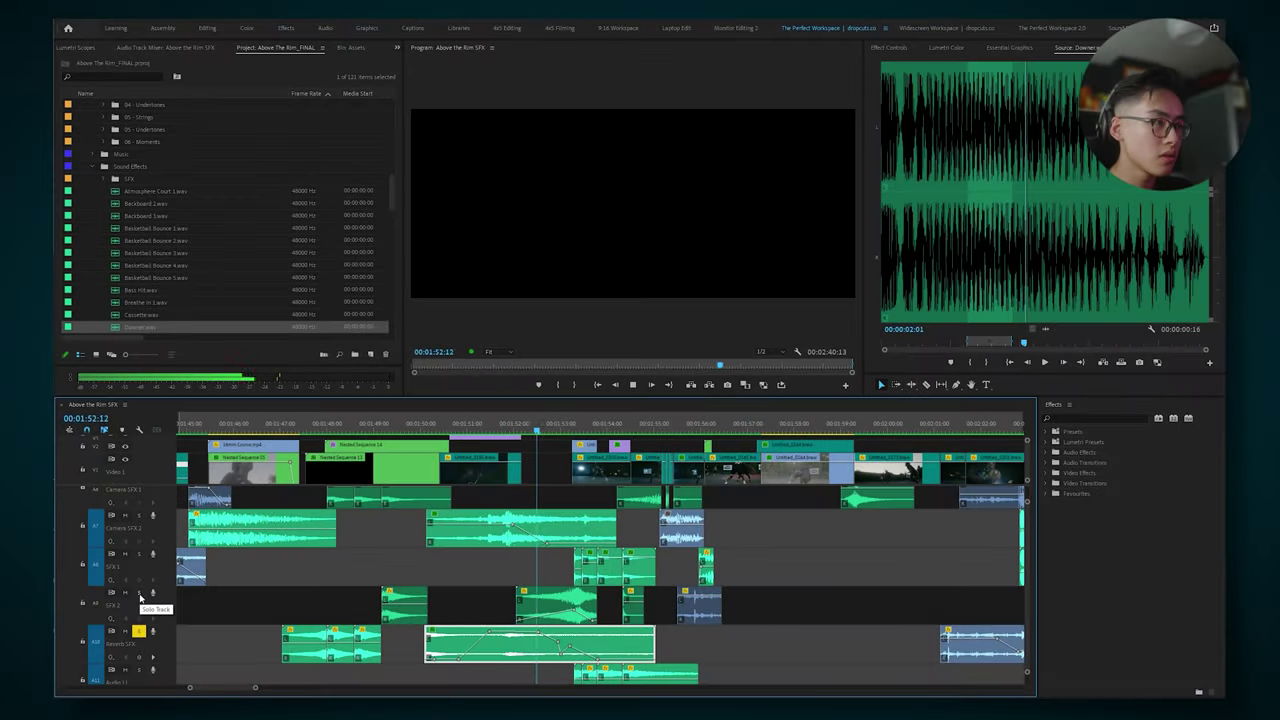
{"action": "key", "text": "space"}
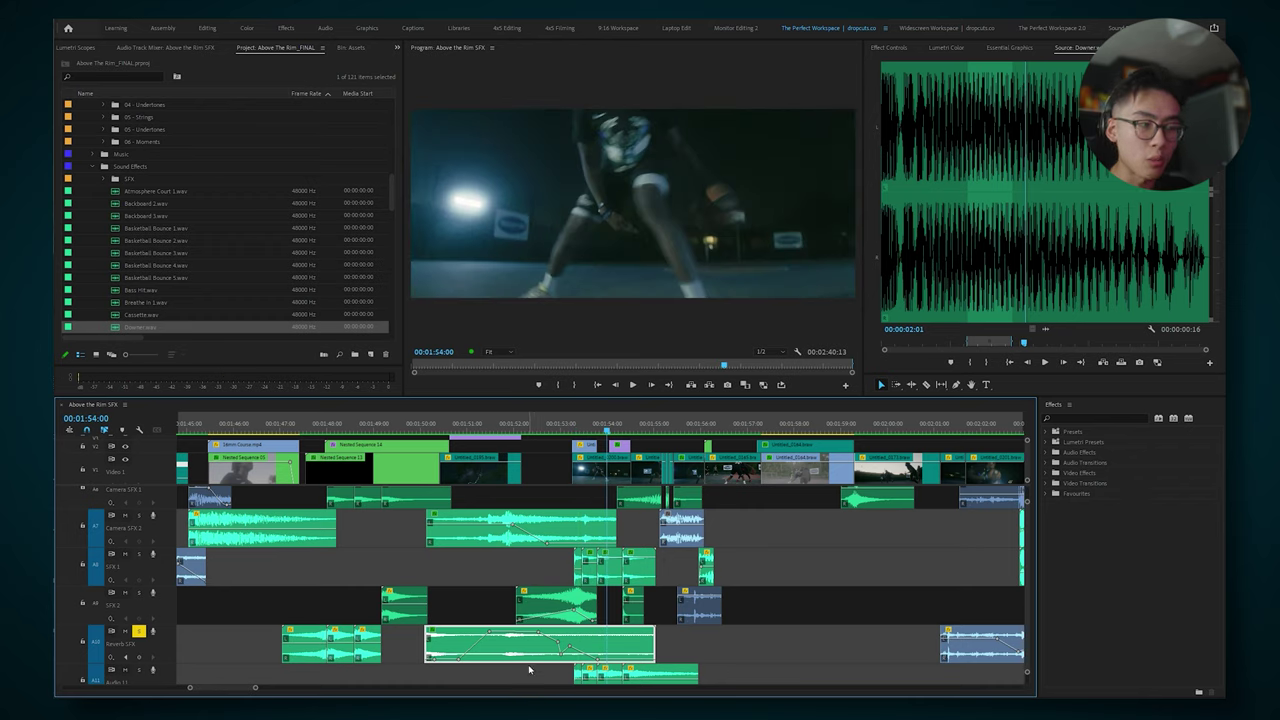
Step: Show the Audio Track Mixer and replay the Reverb SFX passage from 01:51:17, then from 01:51
{"action": "left_click", "coordinate": [129, 48]}
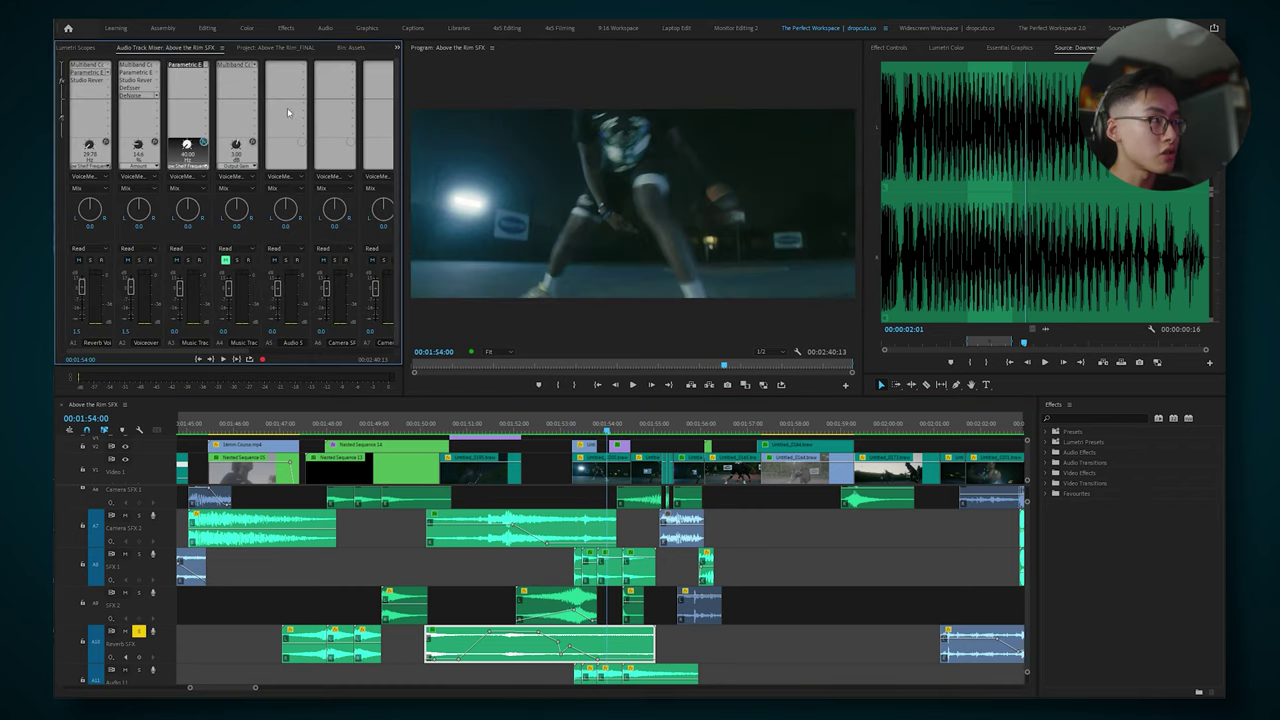
{"action": "left_click", "coordinate": [480, 430]}
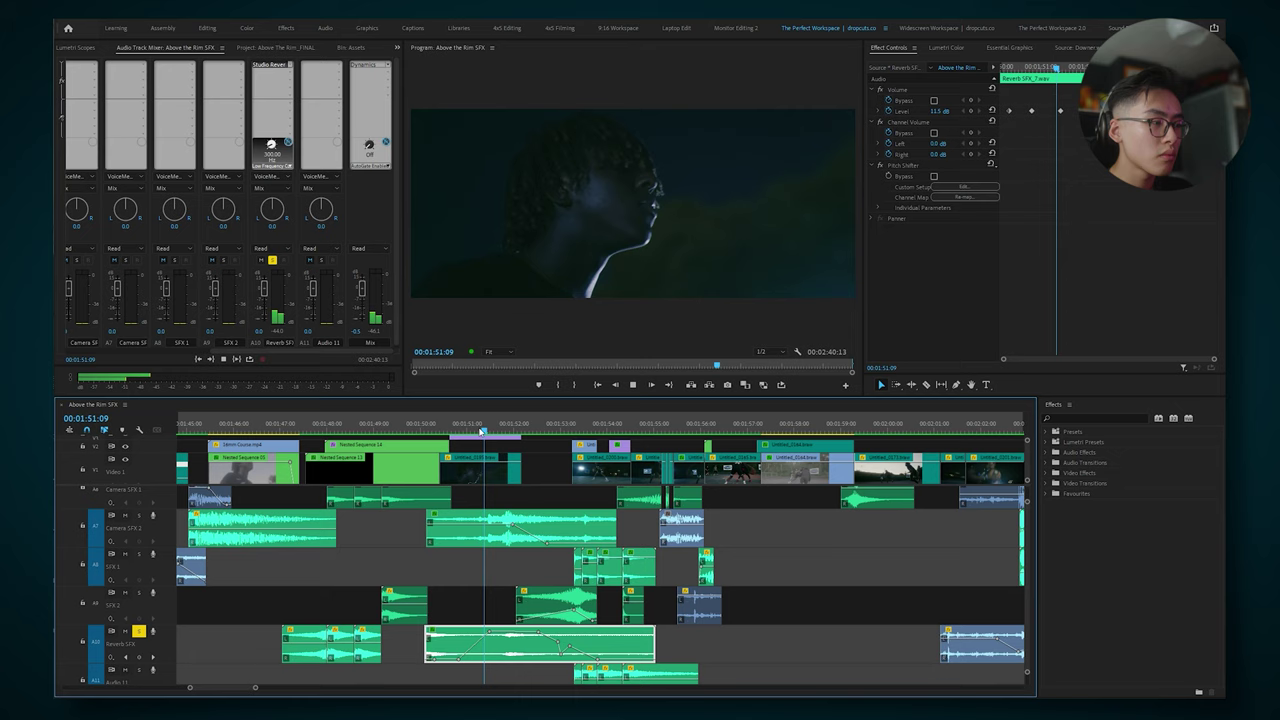
{"action": "key", "text": "space"}
{"action": "key", "text": "space"}
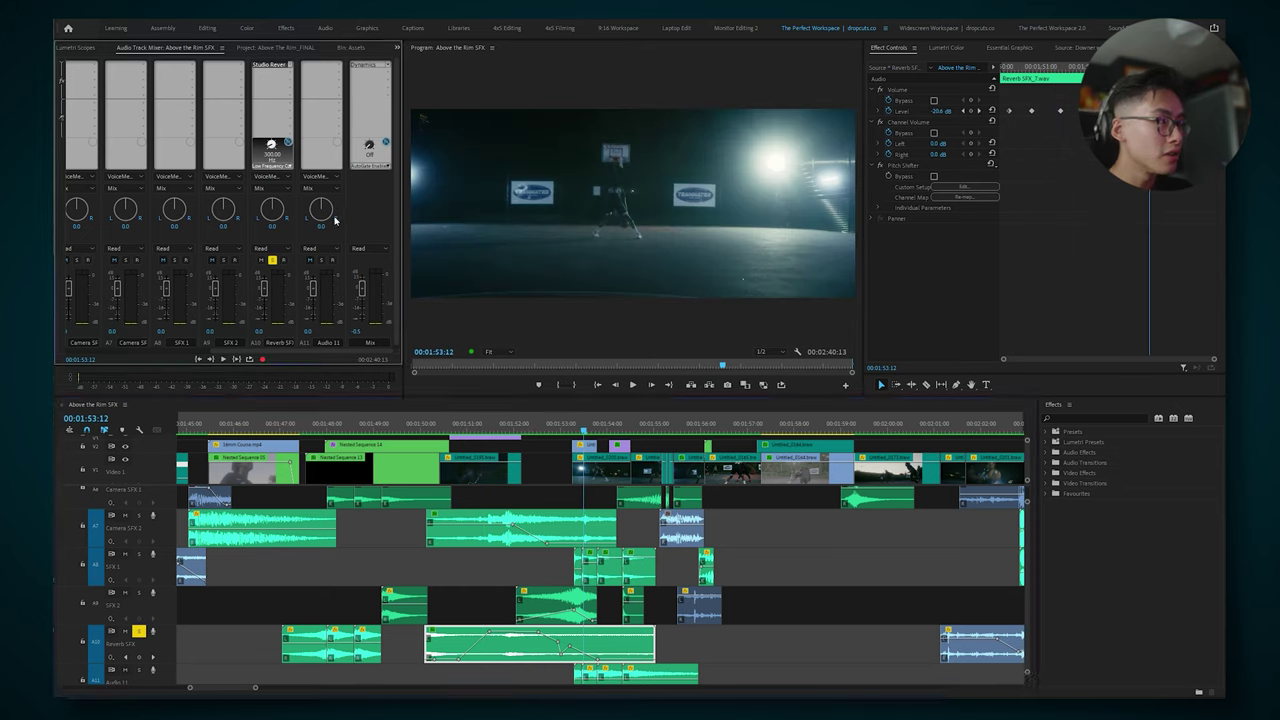
{"action": "left_click", "coordinate": [460, 425]}
{"action": "key", "text": "space"}
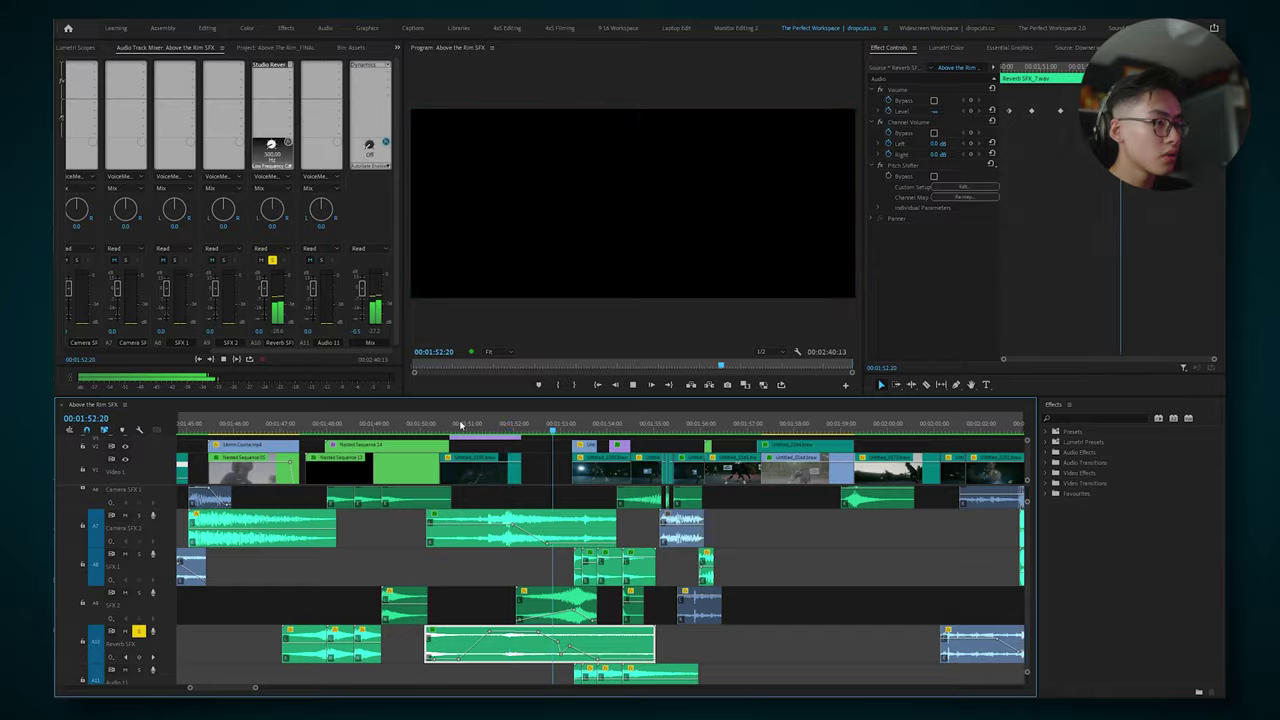